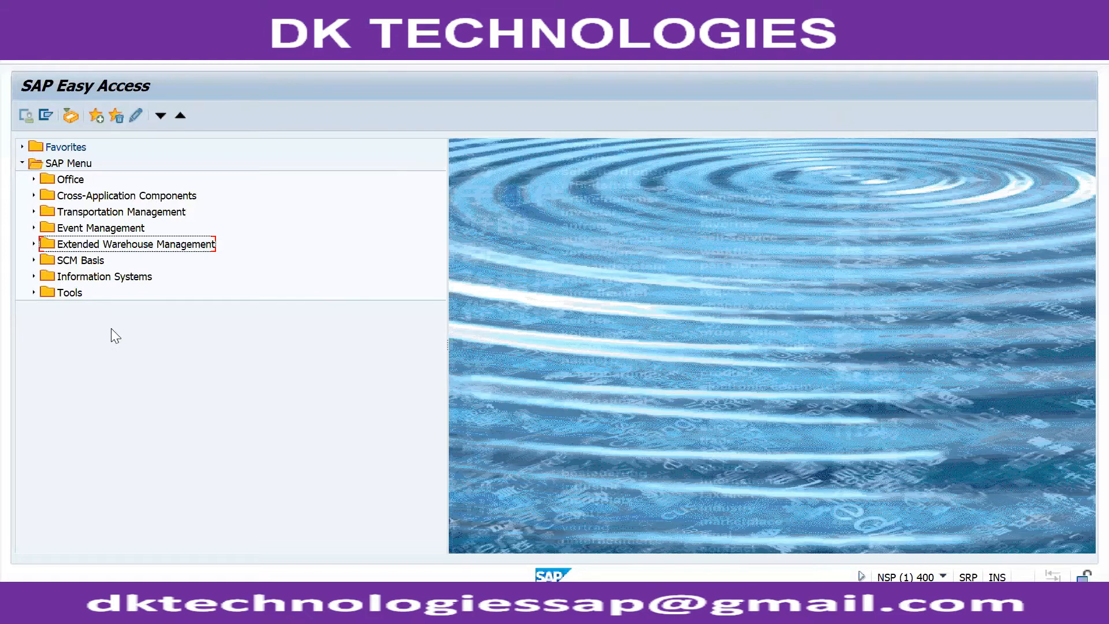
Step: Switch to the Word class notes and read the section on creating a business partner for the plant
key("alt+Tab")
key("Tab")
key("Tab")
key("Tab")
key("Tab")
key("Tab")
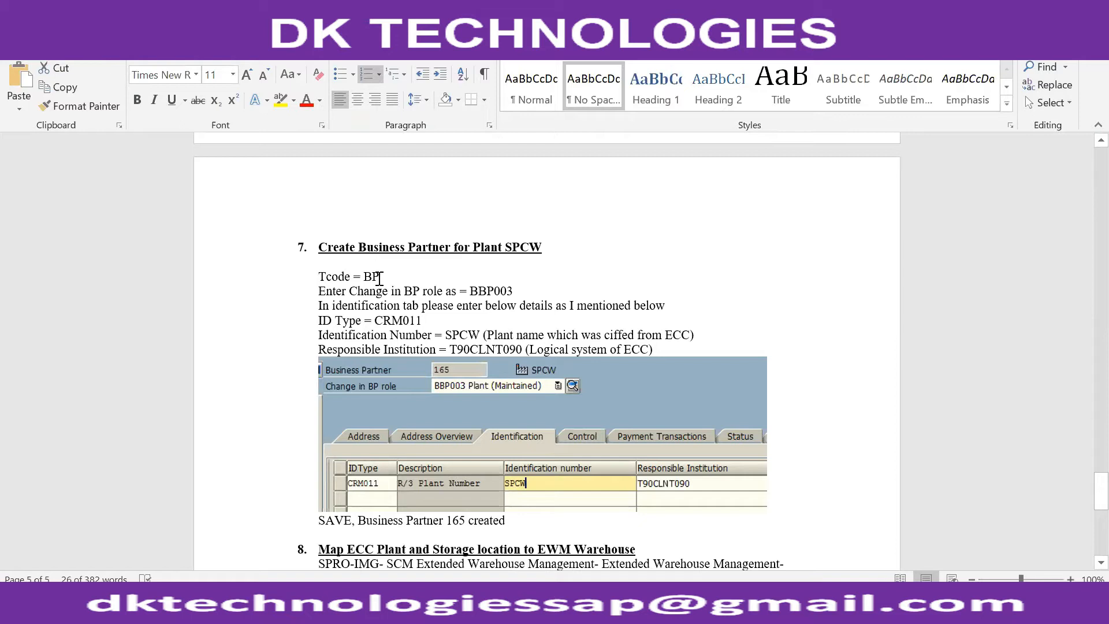
key("alt")
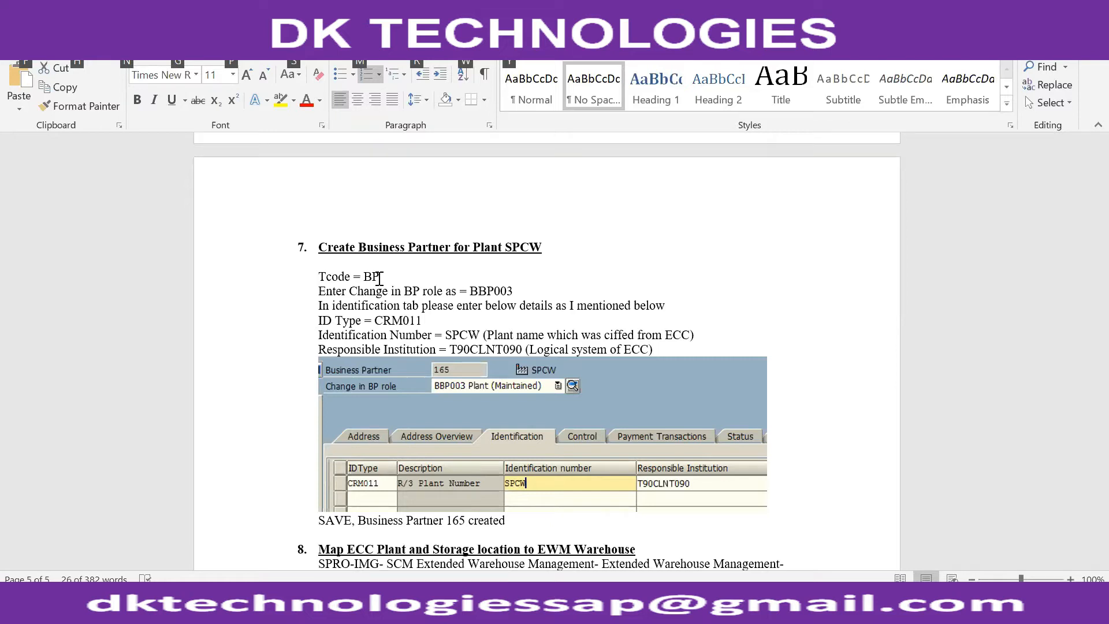
Step: Switch to SAP, open the business partner transaction BP, and check the required BP role in the Word notes
key("alt+Tab")
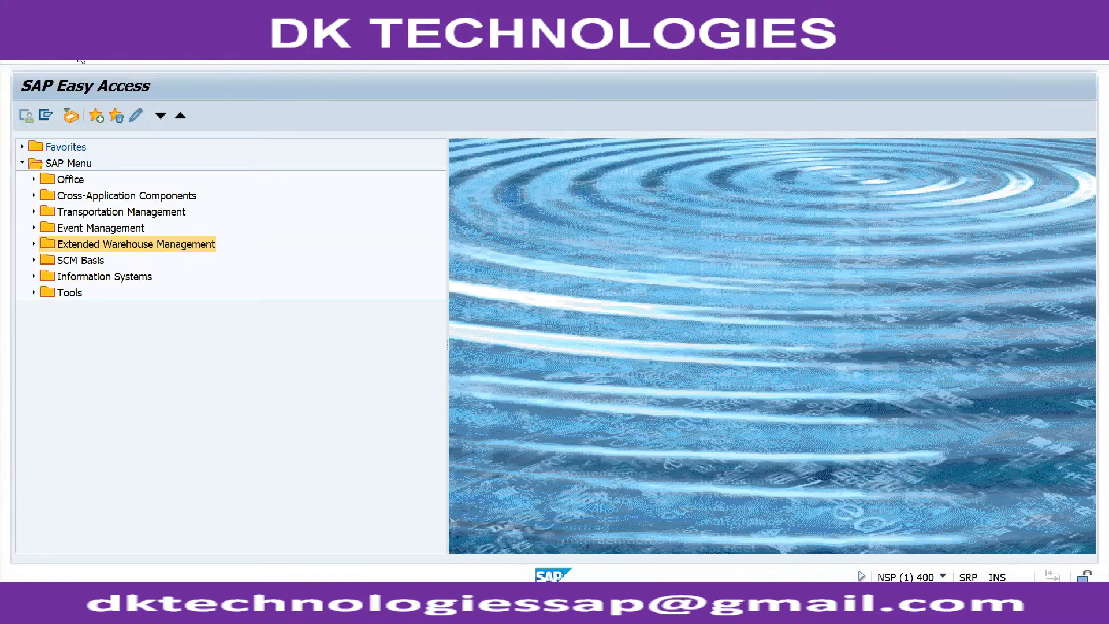
key("Return")
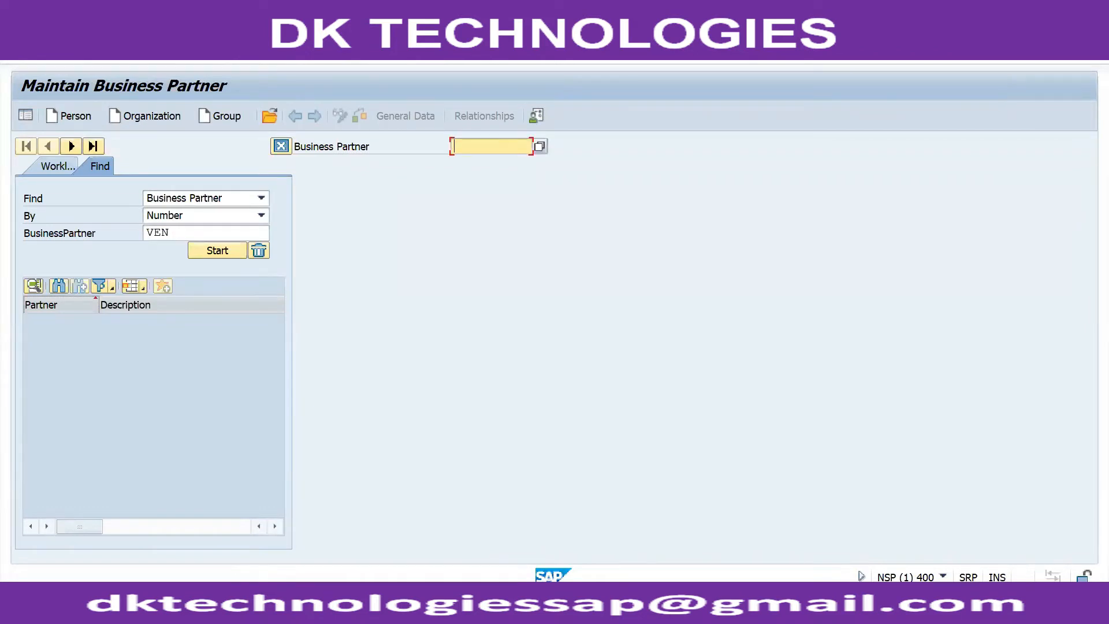
key("alt+Tab")
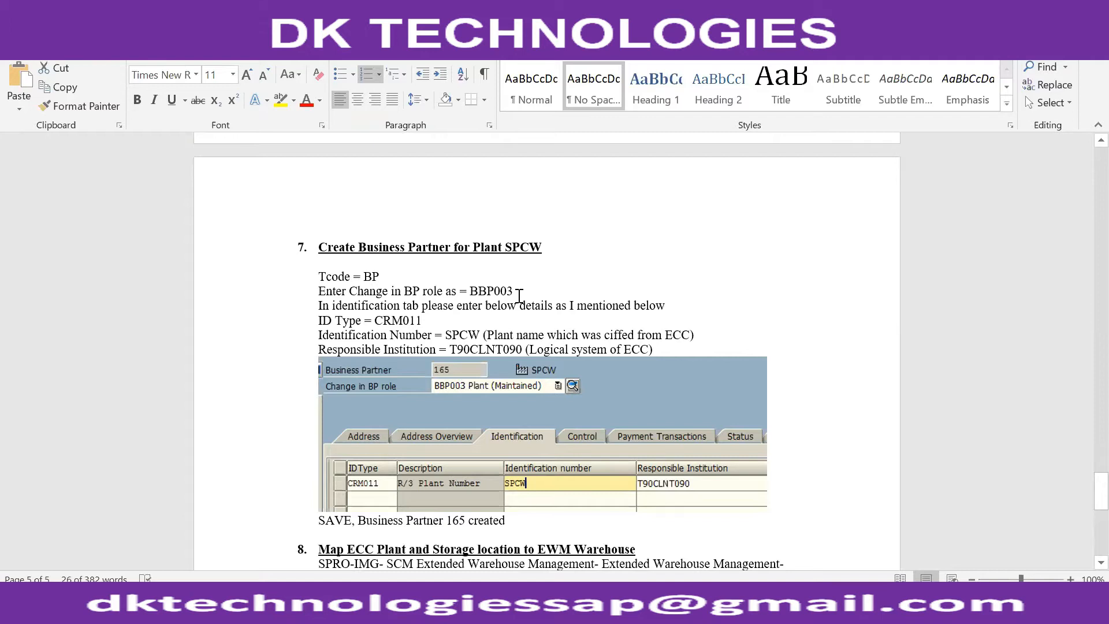
key("alt+Tab")
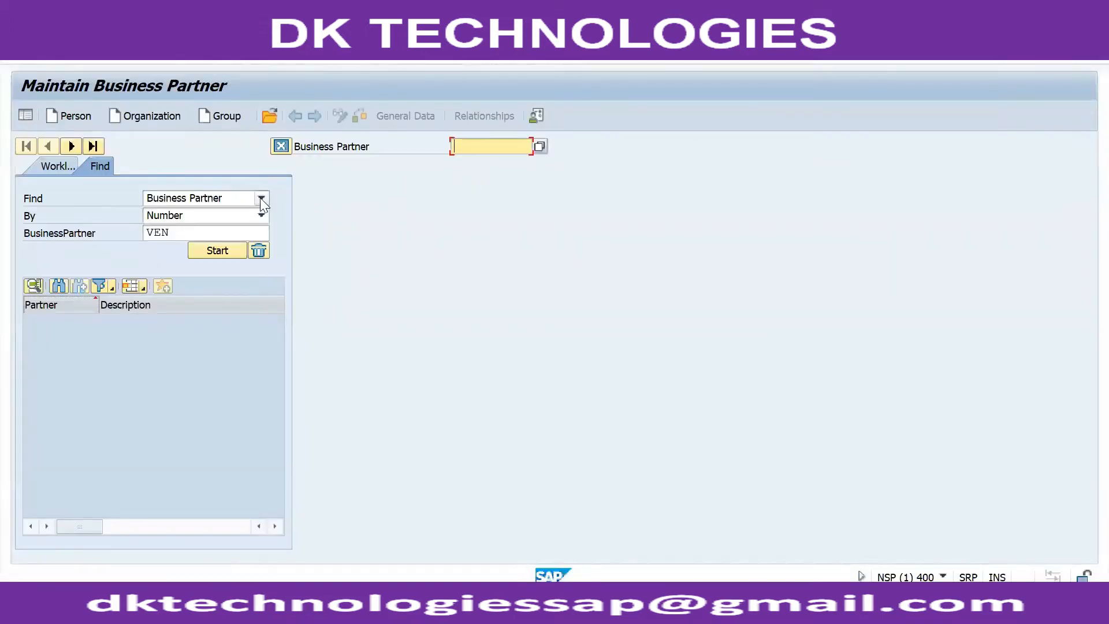
key("alt+Tab")
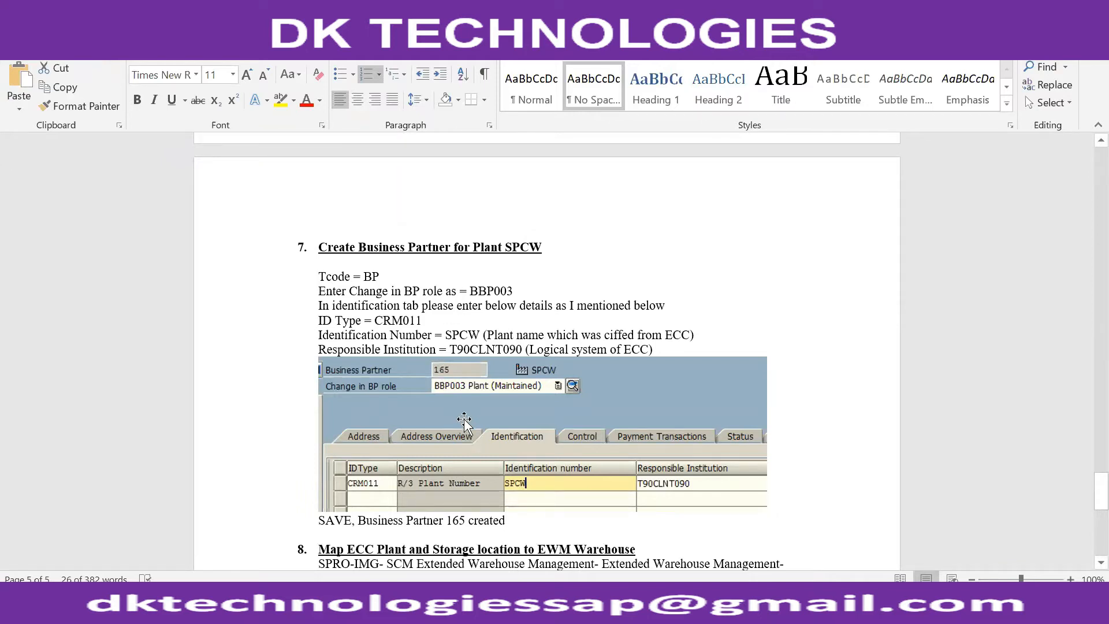
Step: Switch to SAP, enter 9099 as the business partner number and start creating a new organization
key("alt+Tab")
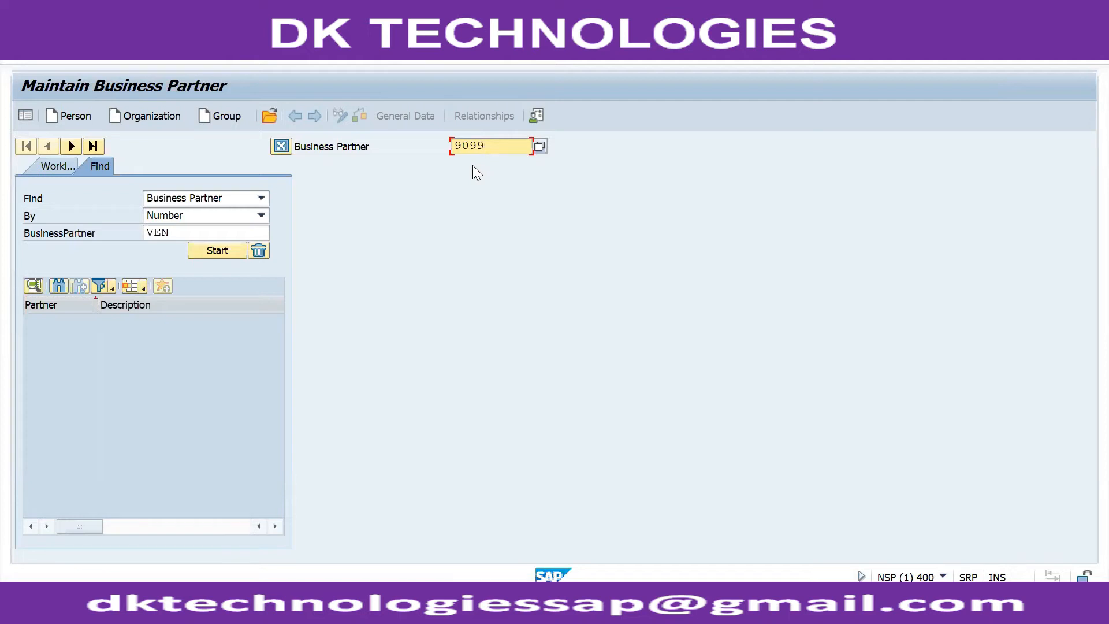
key("Return")
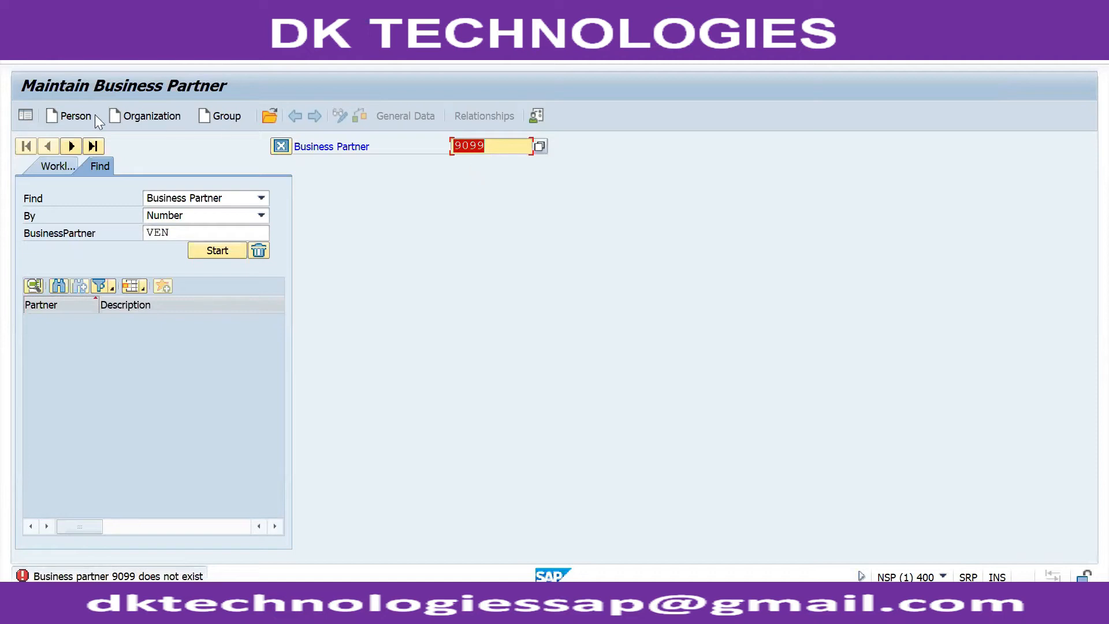
left_click(124, 118)
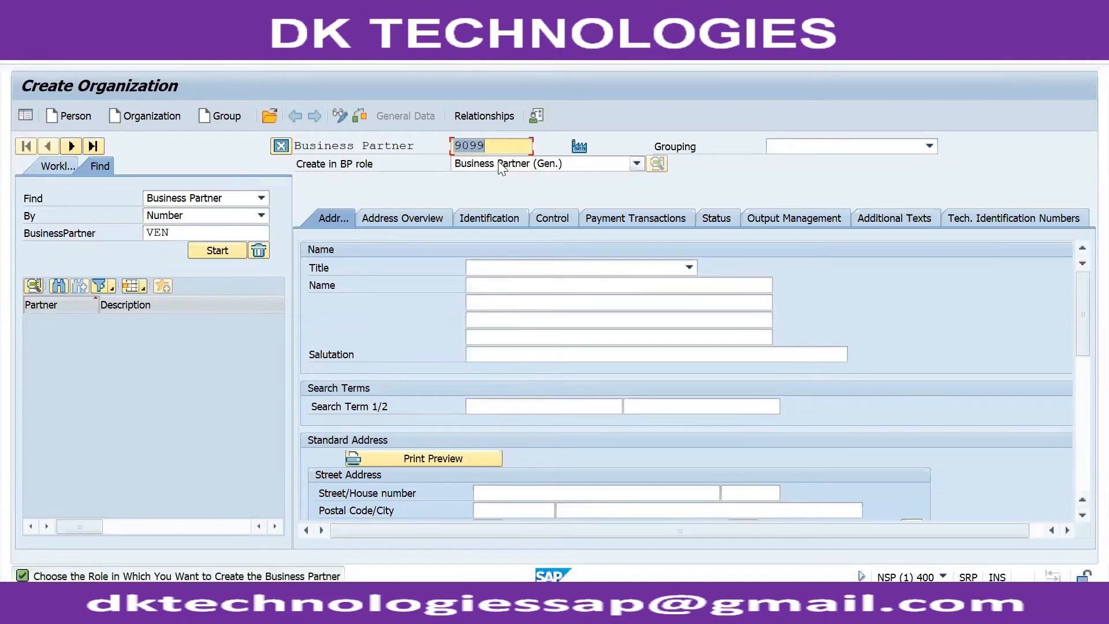
Step: Set the BP role to Plant with the Internal number assignment grouping, and create the partner in that role
left_click(504, 166)
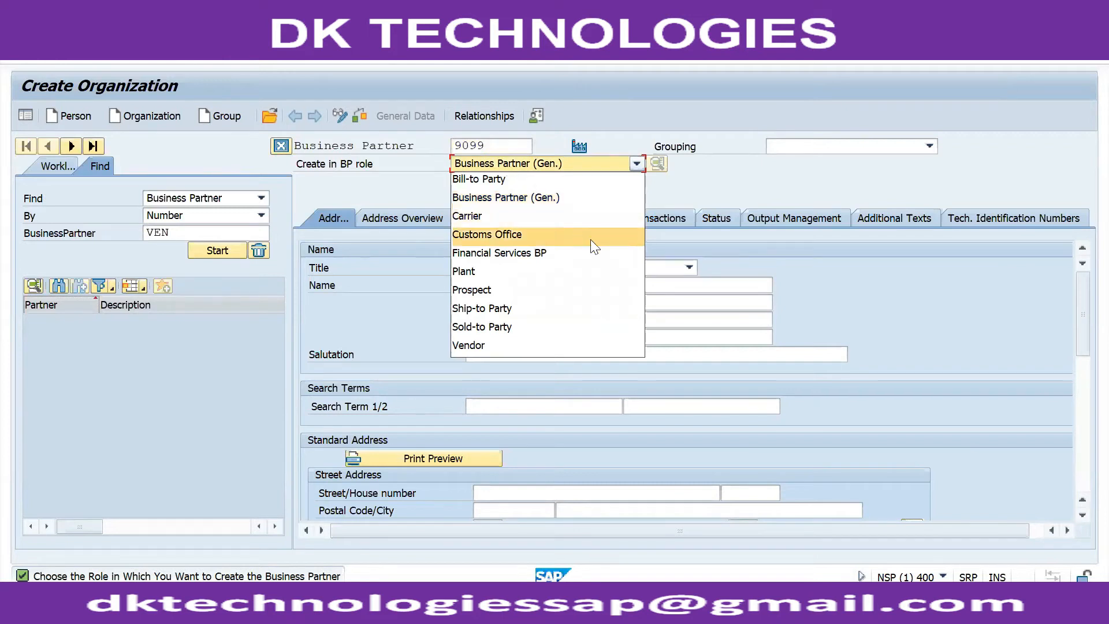
left_click(811, 155)
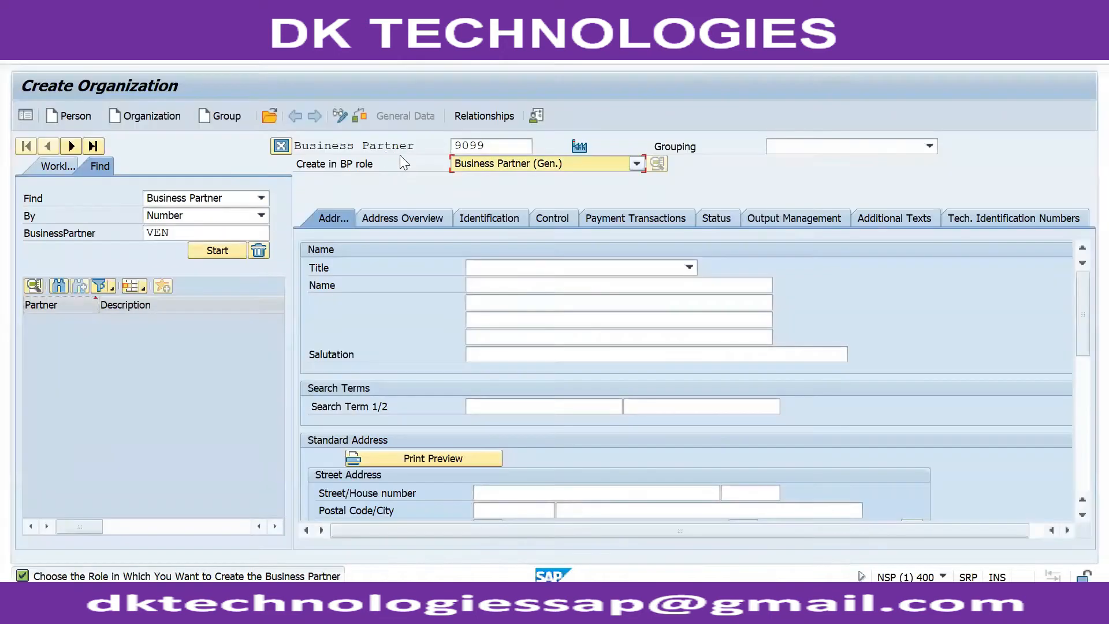
key("alt+Tab")
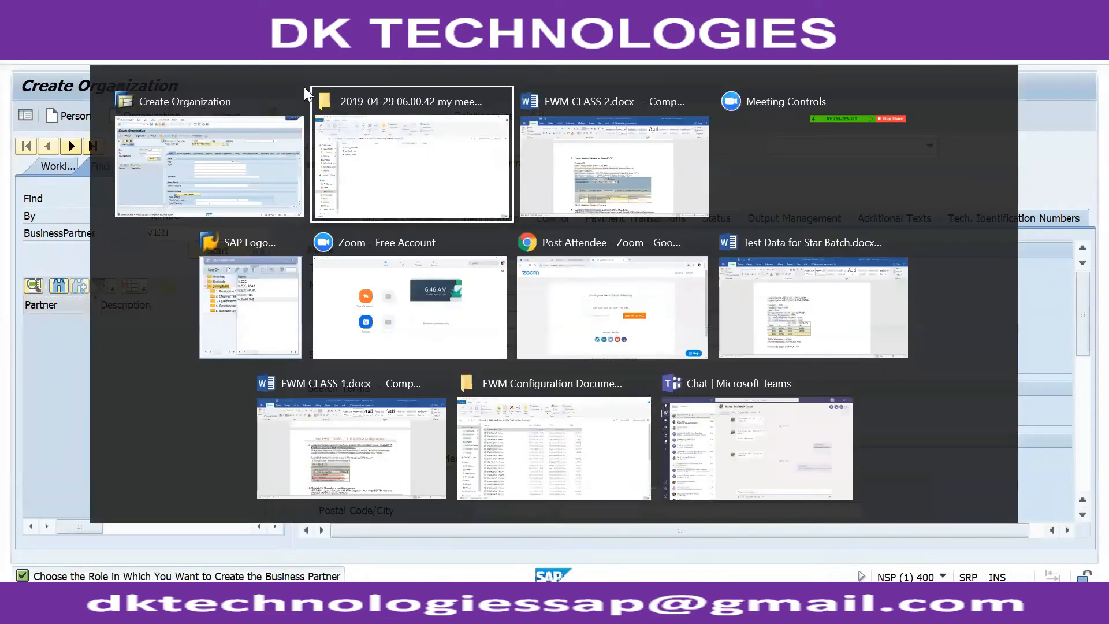
key("alt+Tab")
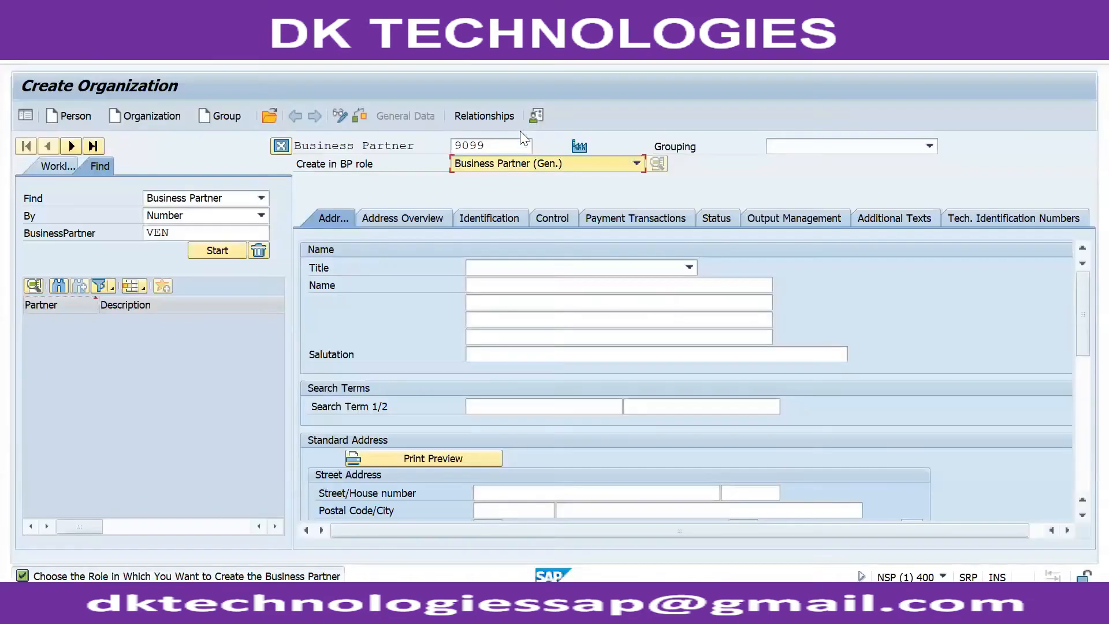
left_click(526, 166)
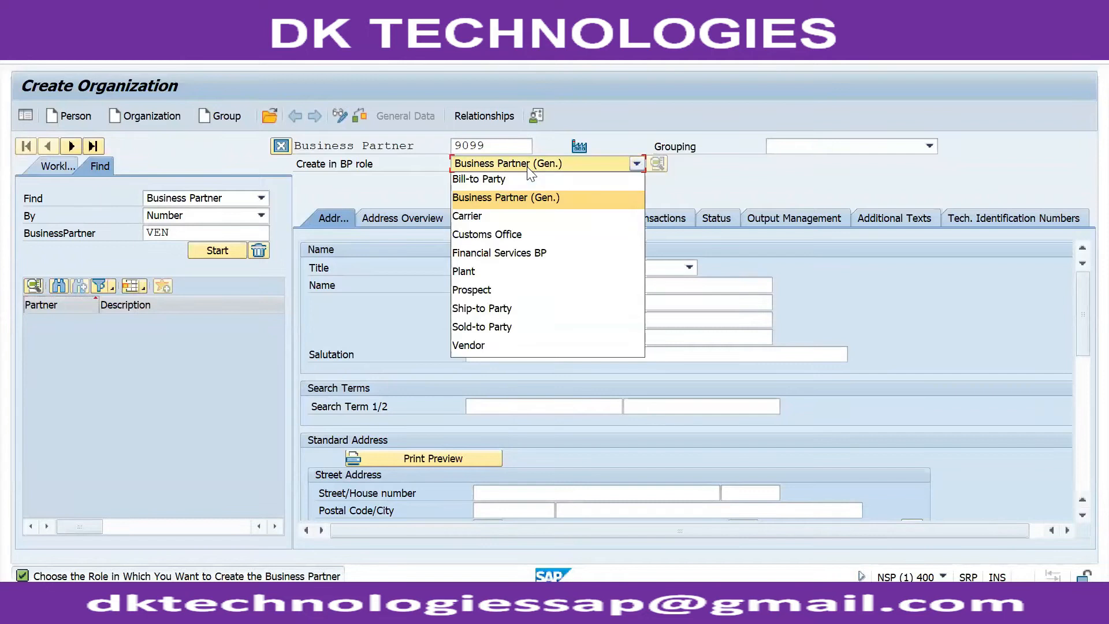
left_click(485, 271)
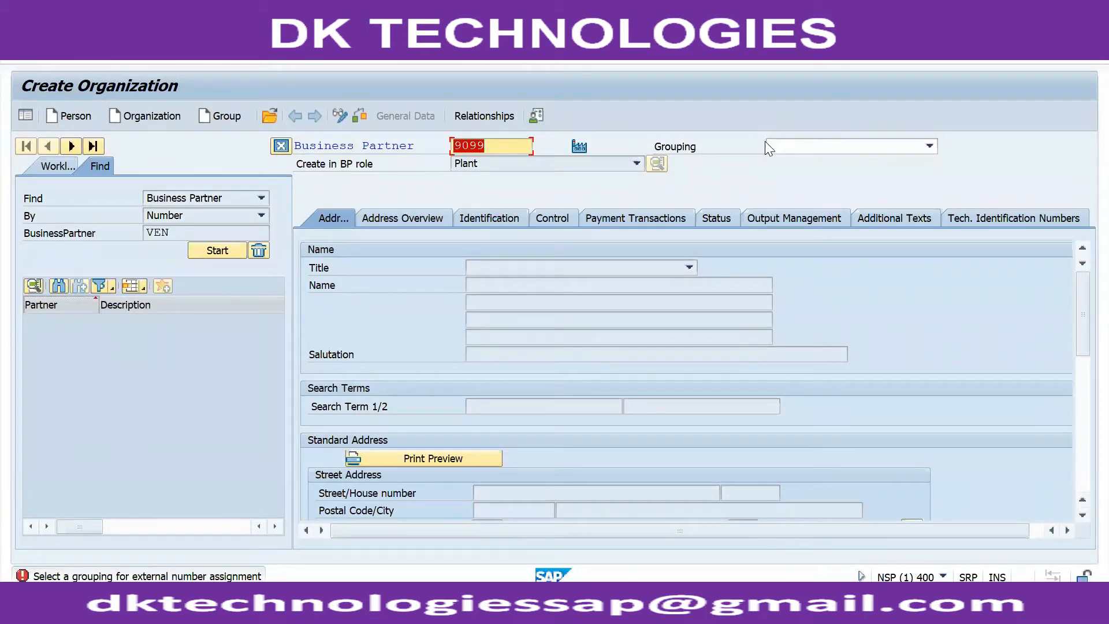
left_click(783, 146)
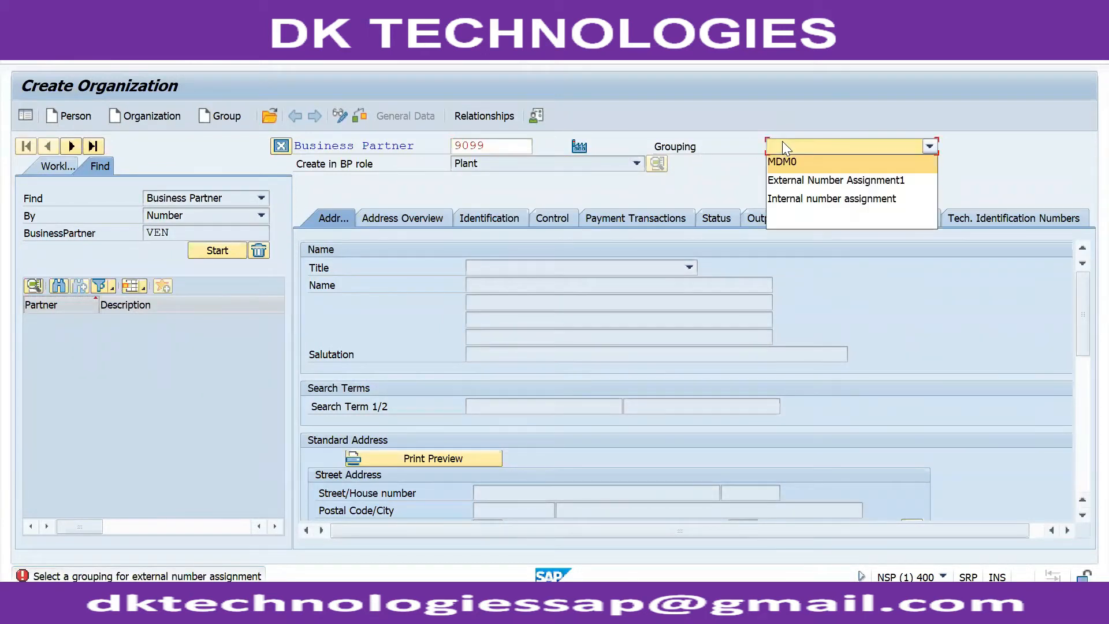
left_click(814, 197)
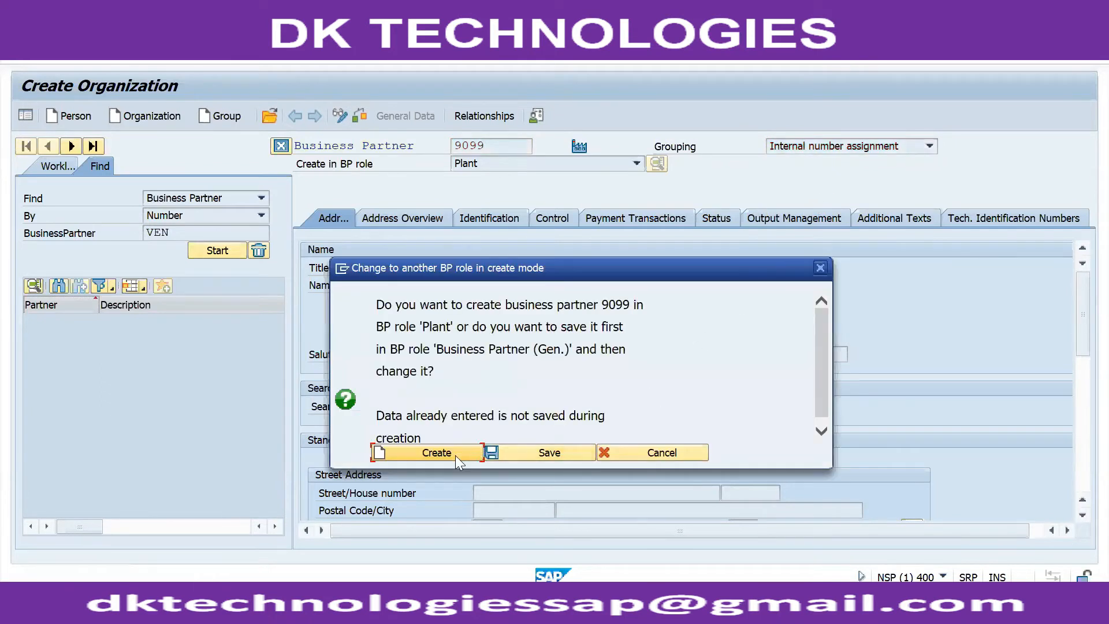
left_click(455, 455)
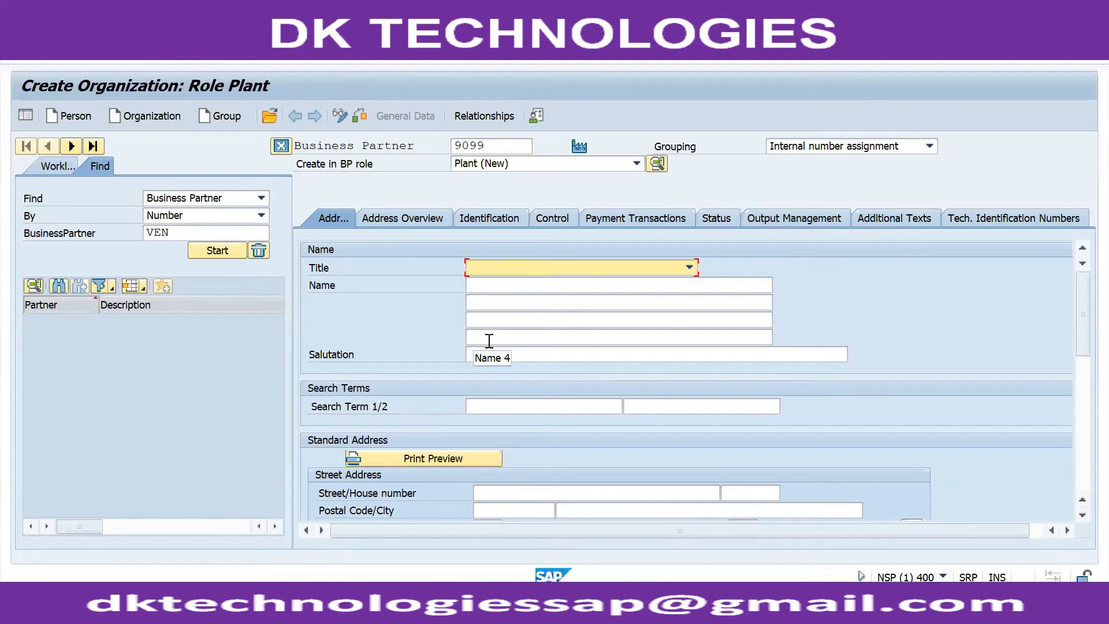
Step: Set the organization's title to Company and its name to "9099 Plant as Business Partner"
left_click_drag(489, 146, 432, 151)
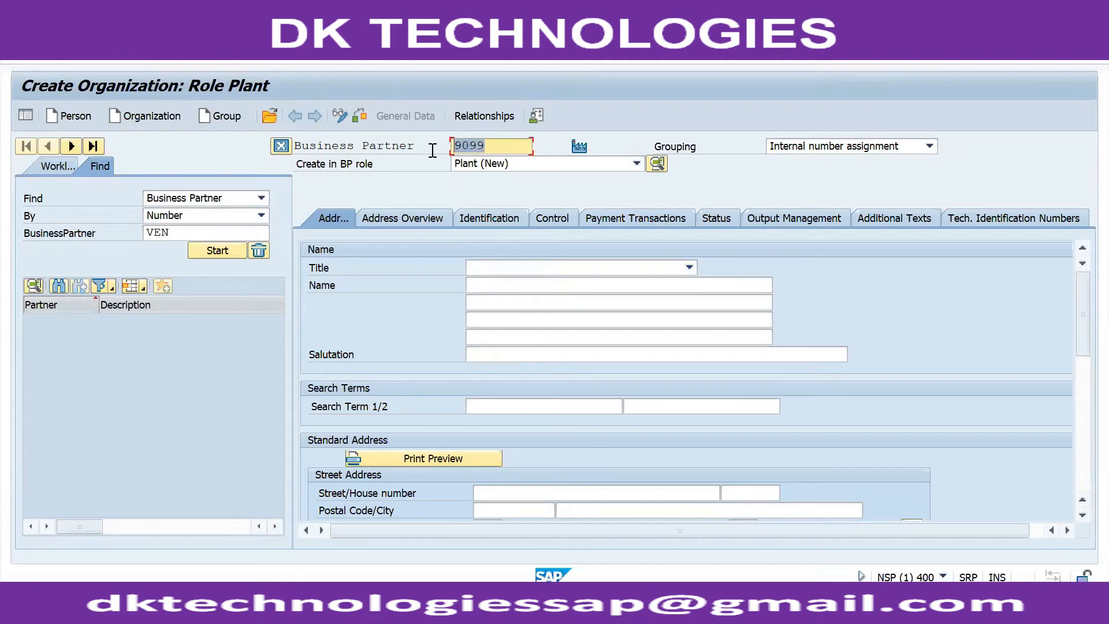
left_click(487, 269)
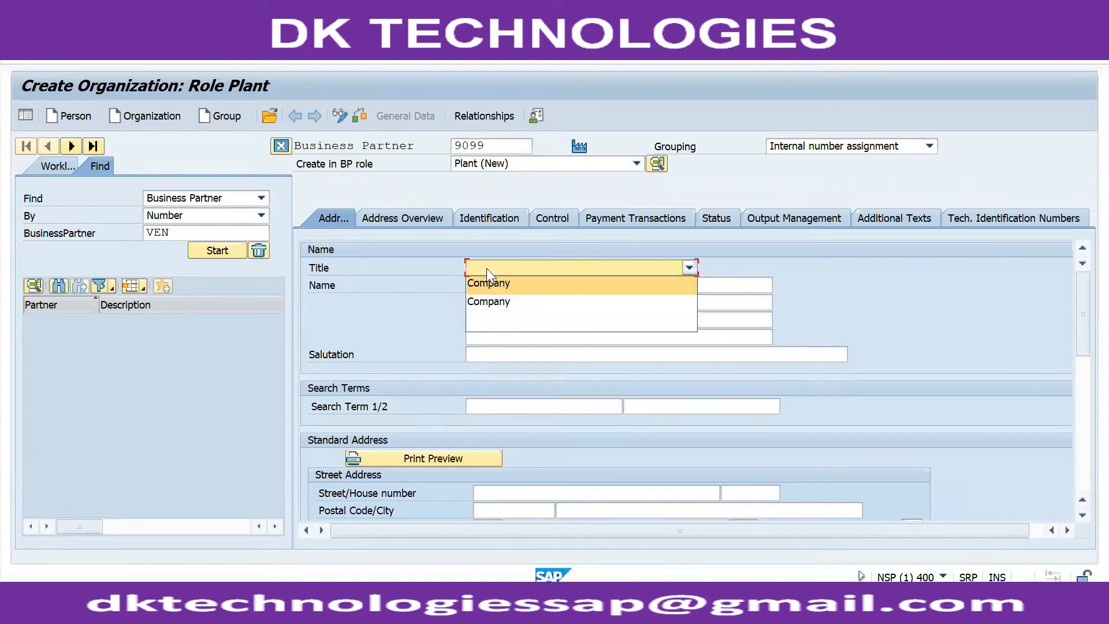
left_click(486, 283)
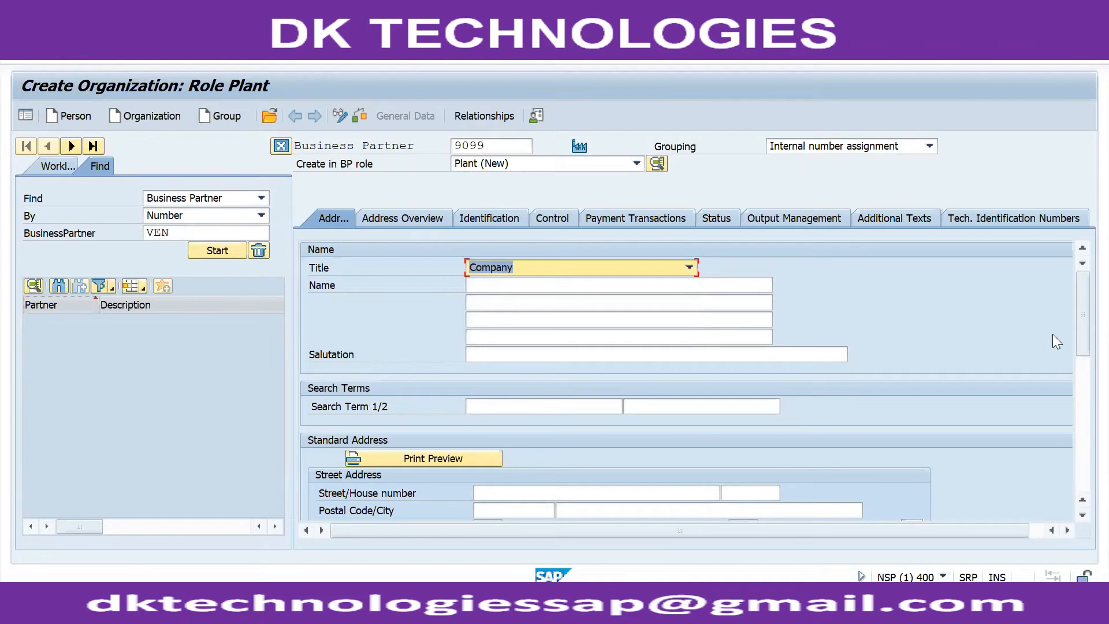
mouse_move(1081, 341)
left_mouse_down()
mouse_move(1082, 485)
mouse_move(1064, 340)
left_mouse_up()
left_click(502, 282)
type("9099 Plant as B")
type("us")
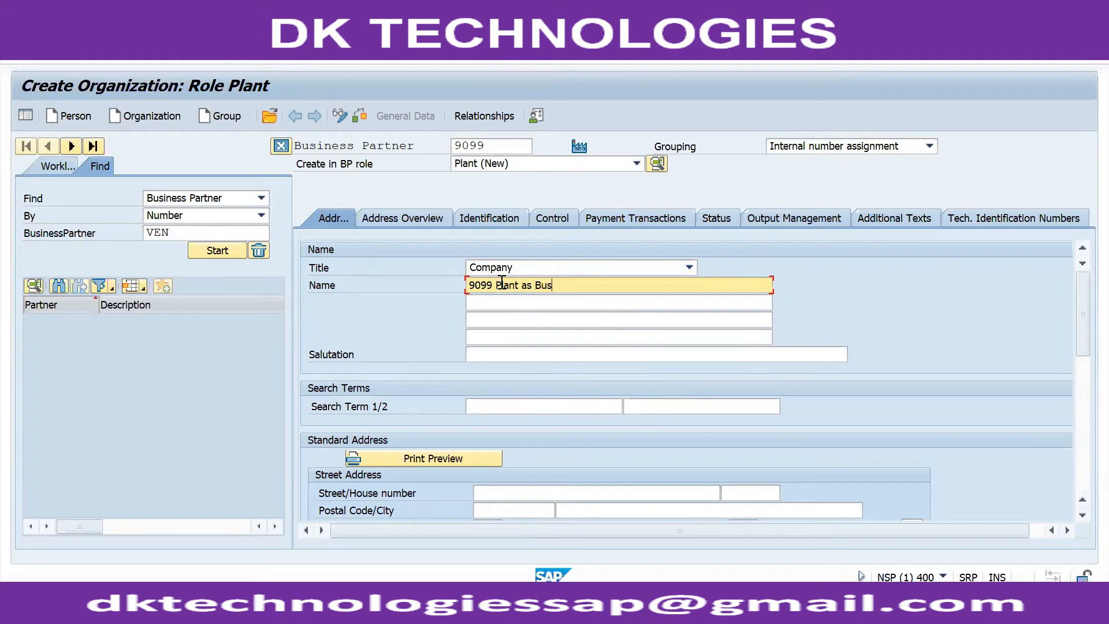
type("iness Partner")
scroll(641, 342, "down", 10)
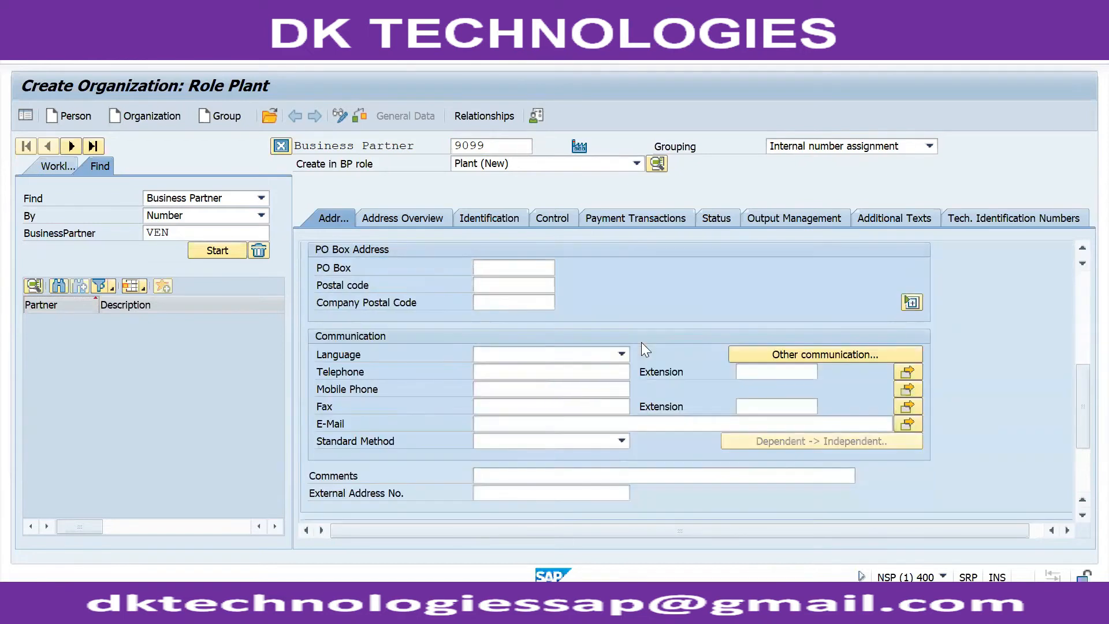
scroll(642, 343, "up", 10)
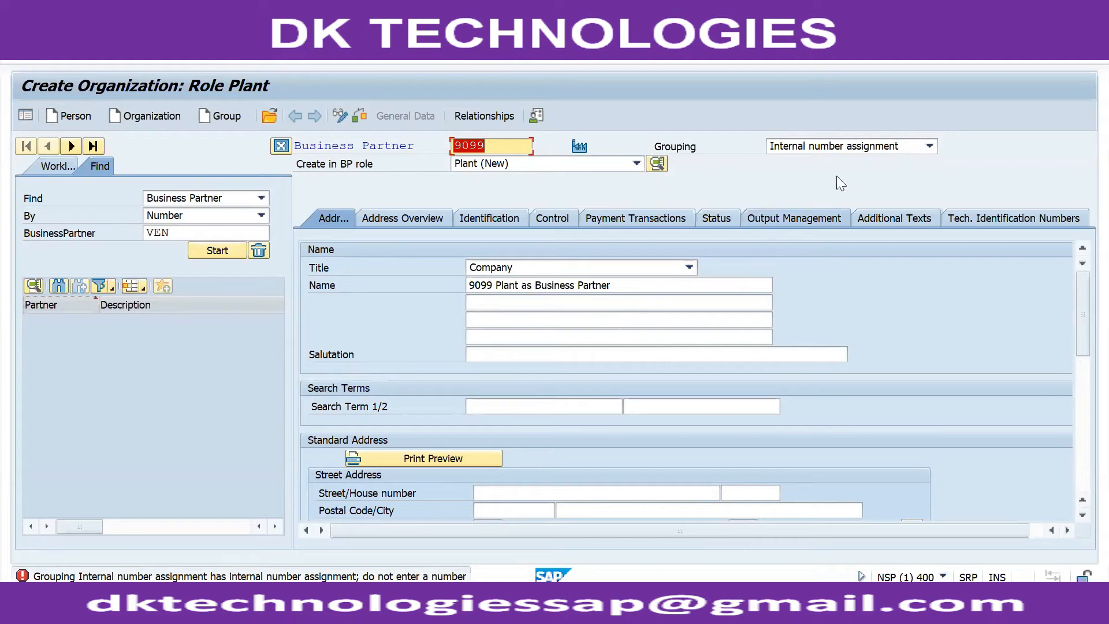
Step: Set the grouping to External Number Assignment1 and shorten the business partner number to 909
left_click(848, 148)
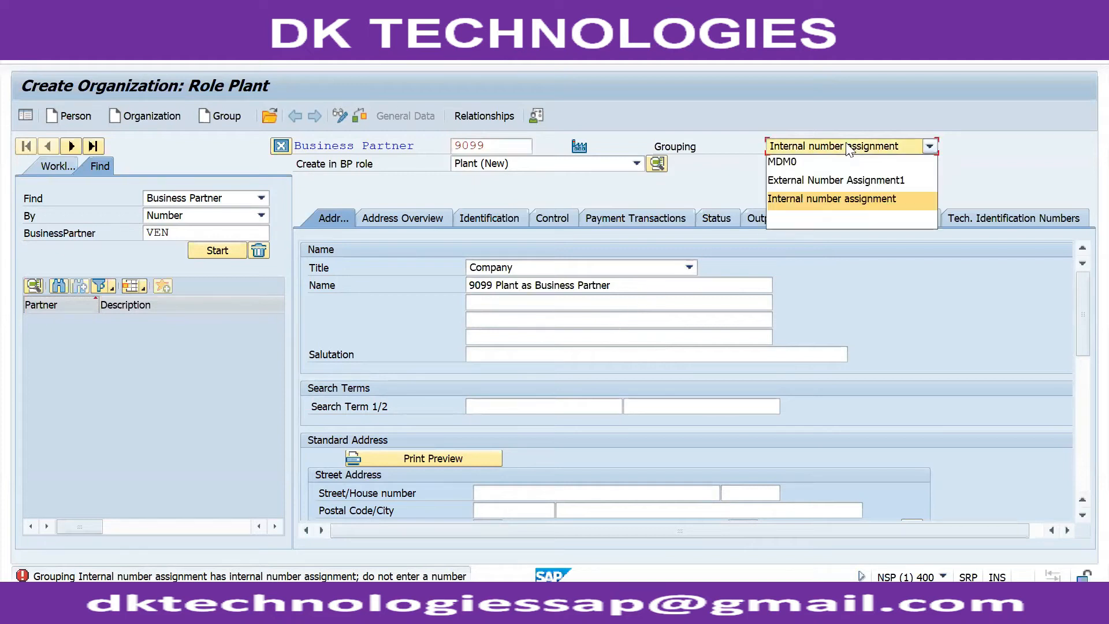
left_click(843, 180)
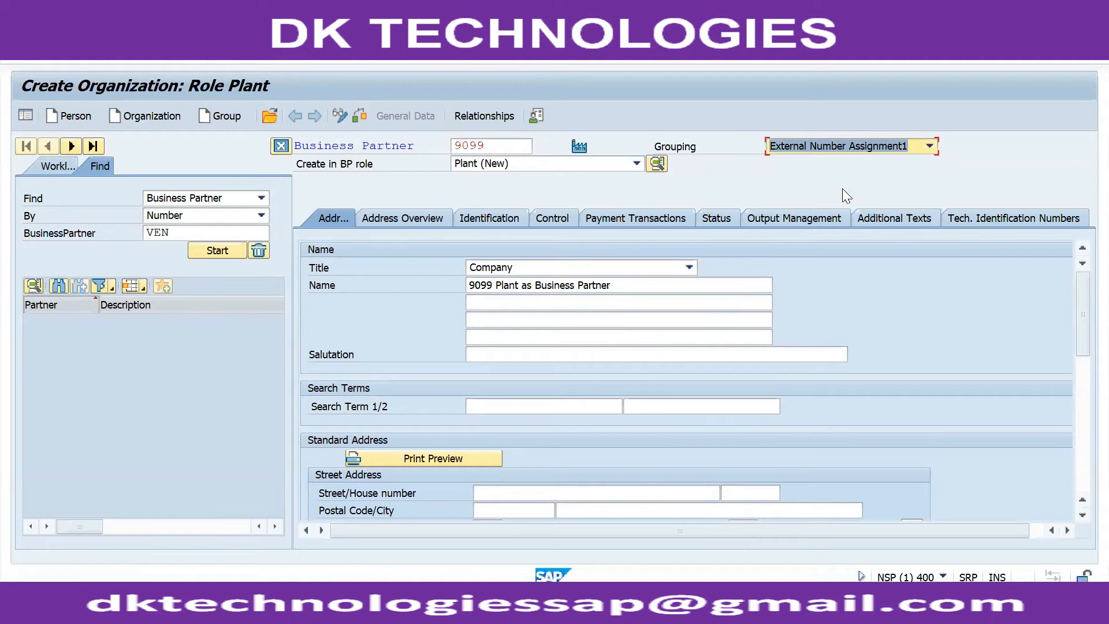
key("Return")
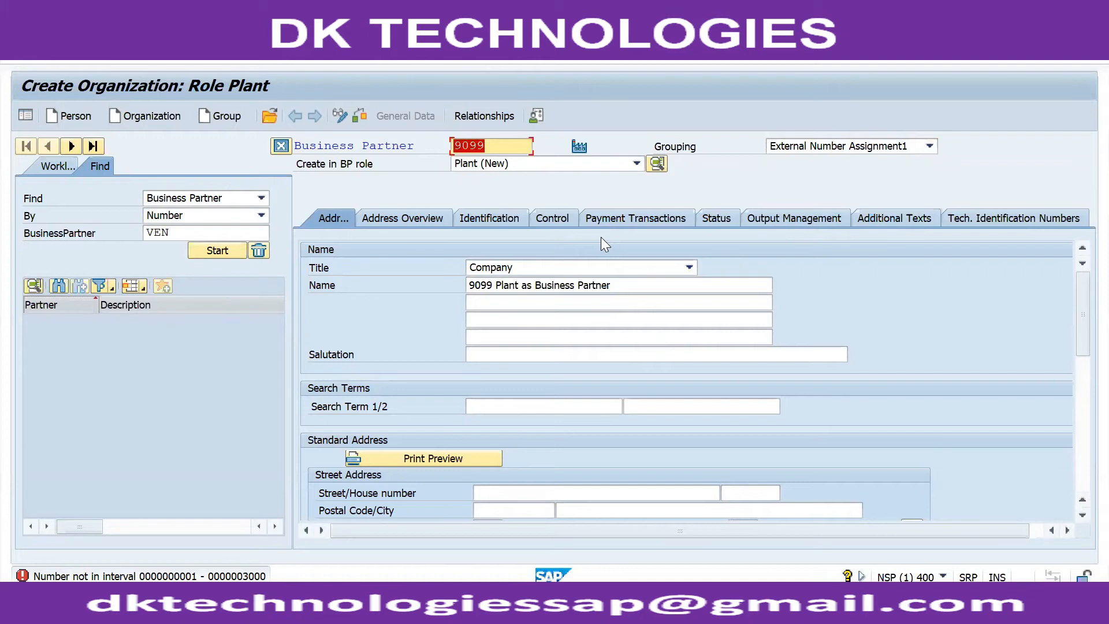
left_click(505, 142)
key("BackSpace")
key("Return")
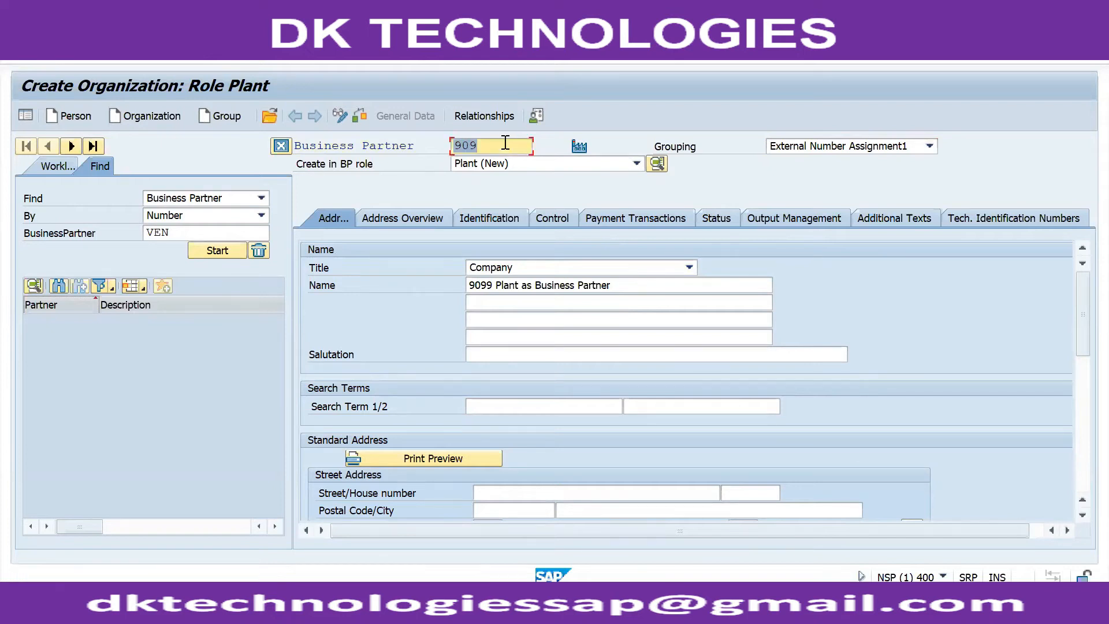
Step: Switch to the Word test data document and add the line "ECC Plant 9099" below the Business System entry
key("alt+Tab")
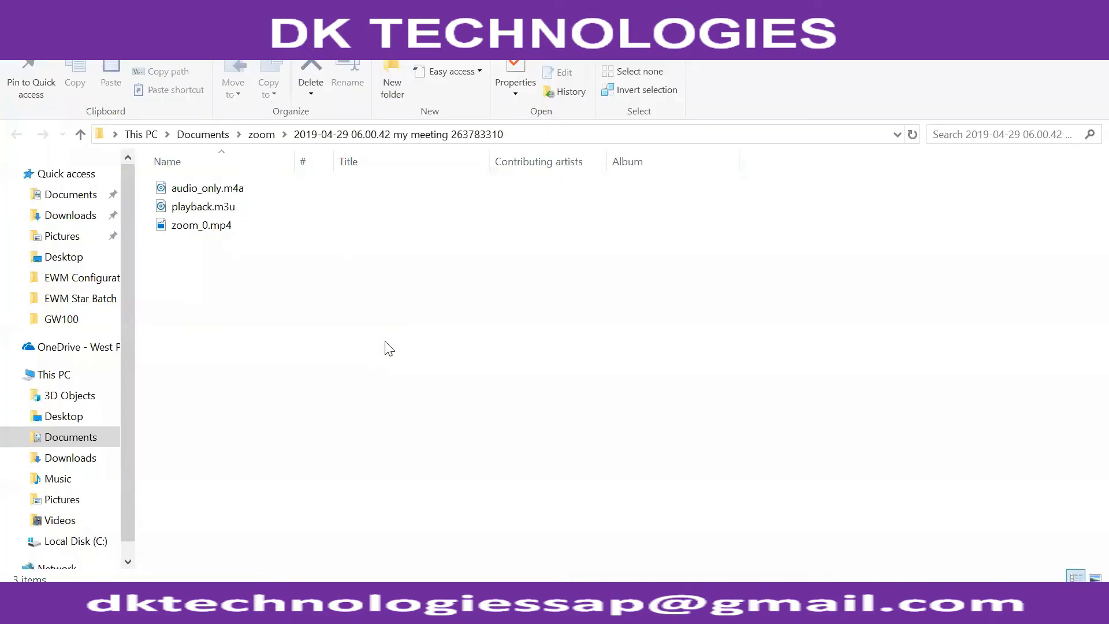
key("alt+Tab")
key("alt+Tab")
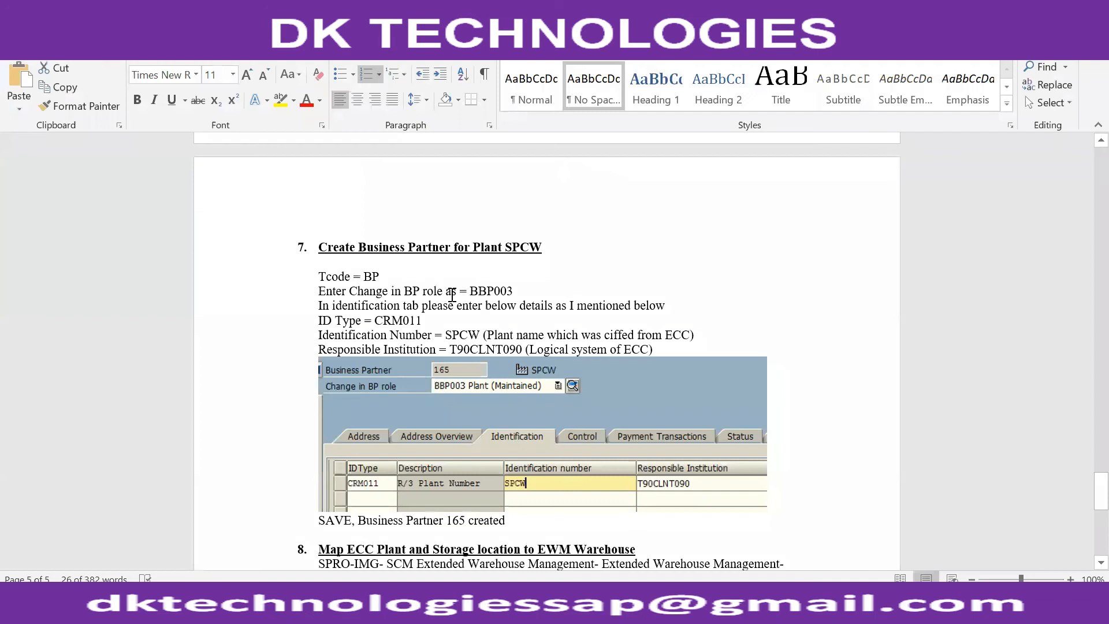
key("alt+Tab")
key("alt+Tab")
key("alt+Tab")
key("alt+Tab")
key("alt+Tab")
key("alt+Tab")
key("alt+Tab")
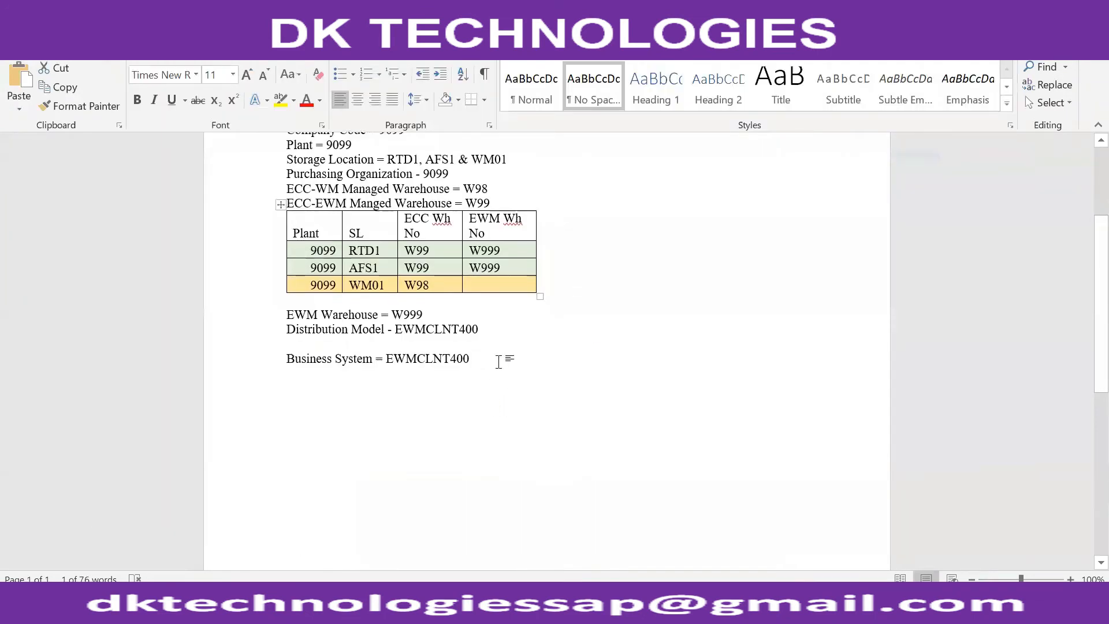
left_click(499, 362)
key("Return")
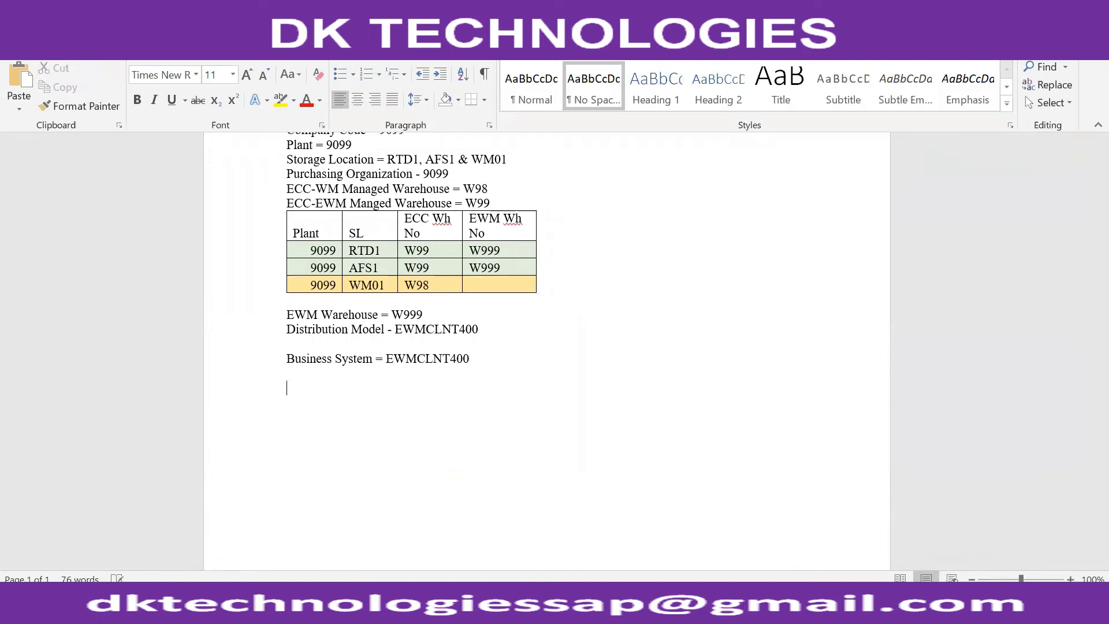
type("Plant ")
type("Bus")
type("in")
key("BackSpace")
key("BackSpace")
key("BackSpace")
key("BackSpace")
key("BackSpace")
key("BackSpace")
key("BackSpace")
key("BackSpace")
key("BackSpace")
key("BackSpace")
type("ECC Plant 9099")
Step: Switch back to the SAP organization creation screen for the plant business partner
key("alt+Tab")
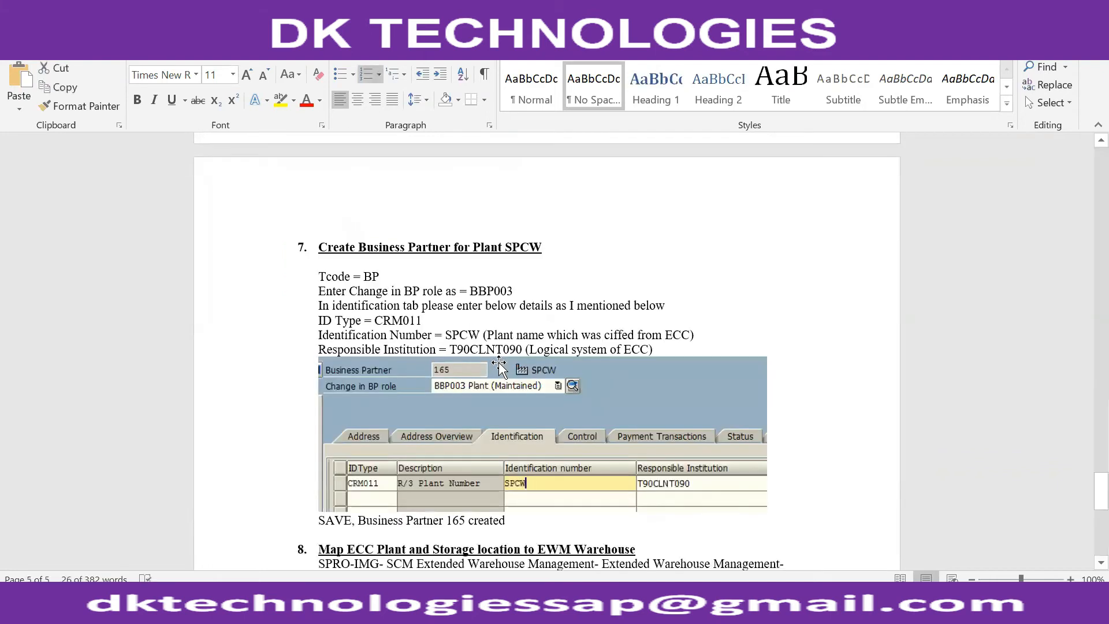
key("alt+Tab")
key("alt+Tab")
key("alt+Tab")
key("alt+Tab")
key("alt+Tab")
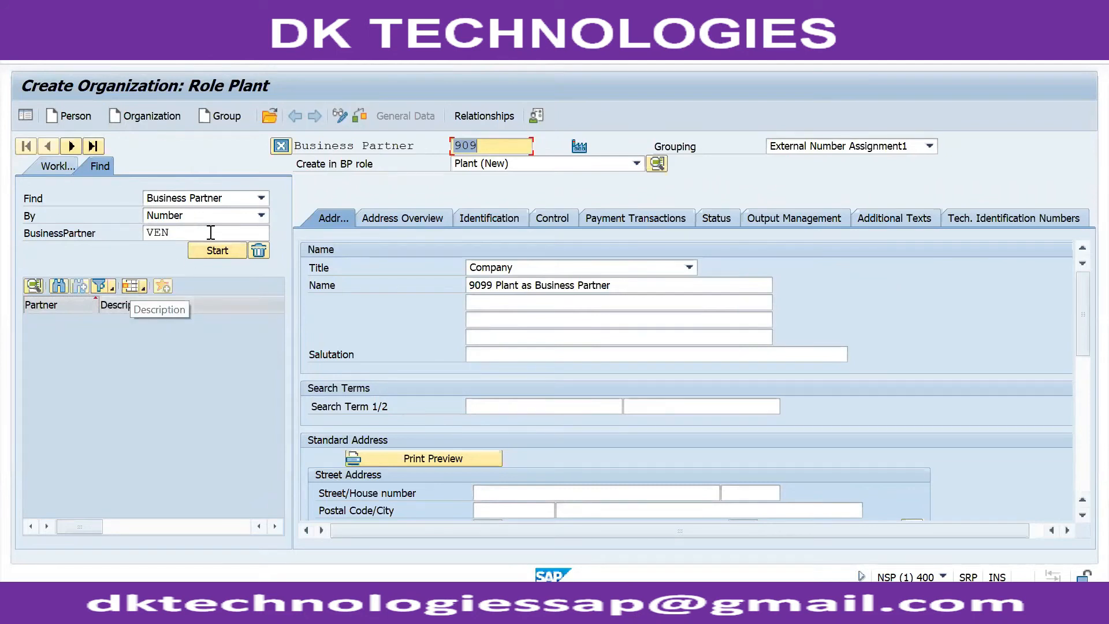
Step: Search the business partner results list for the term 9099 and close the search
left_click(57, 286)
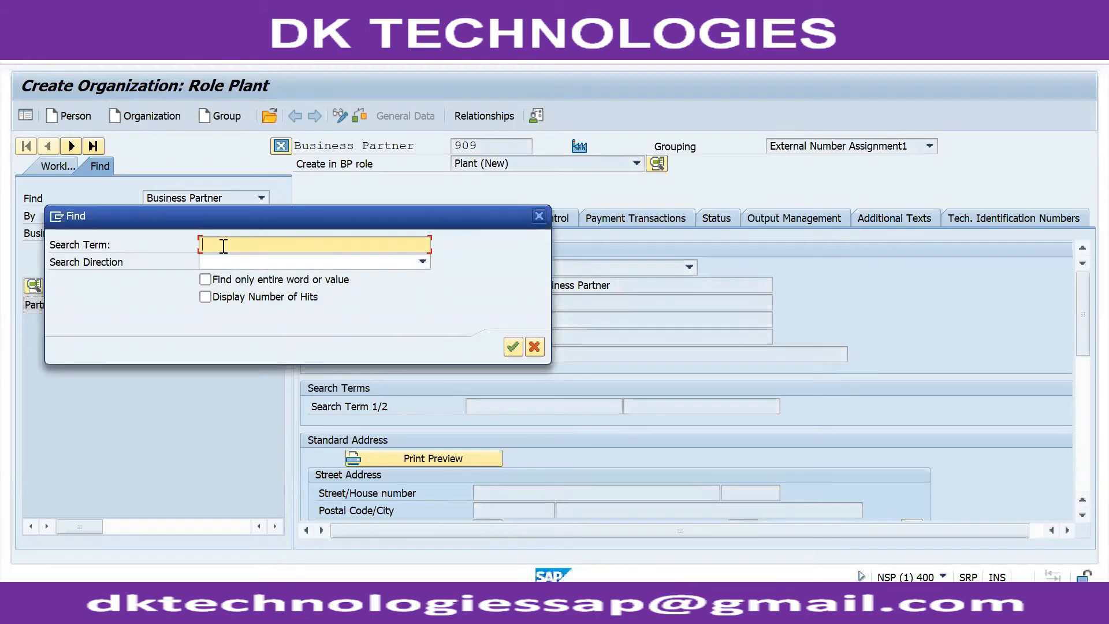
type("9099")
key("Return")
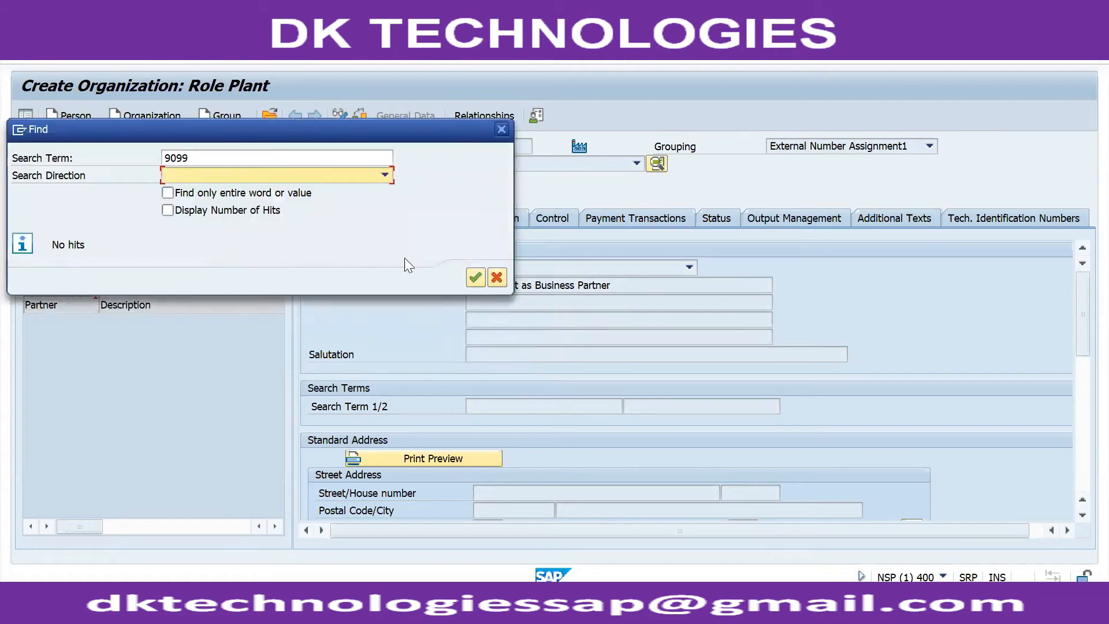
left_click(475, 278)
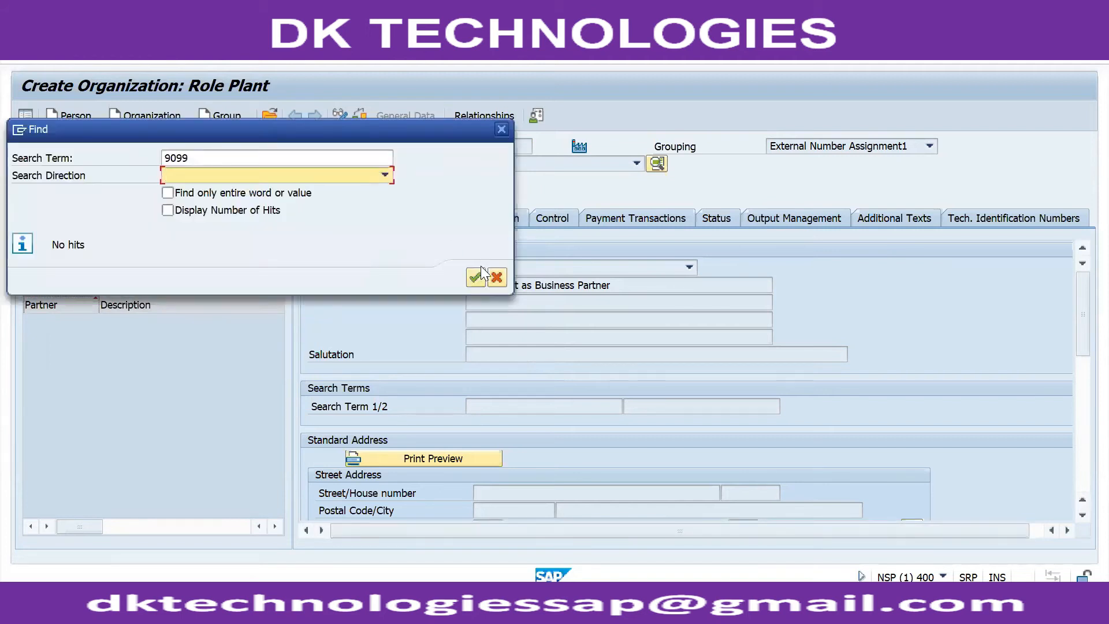
left_click(480, 276)
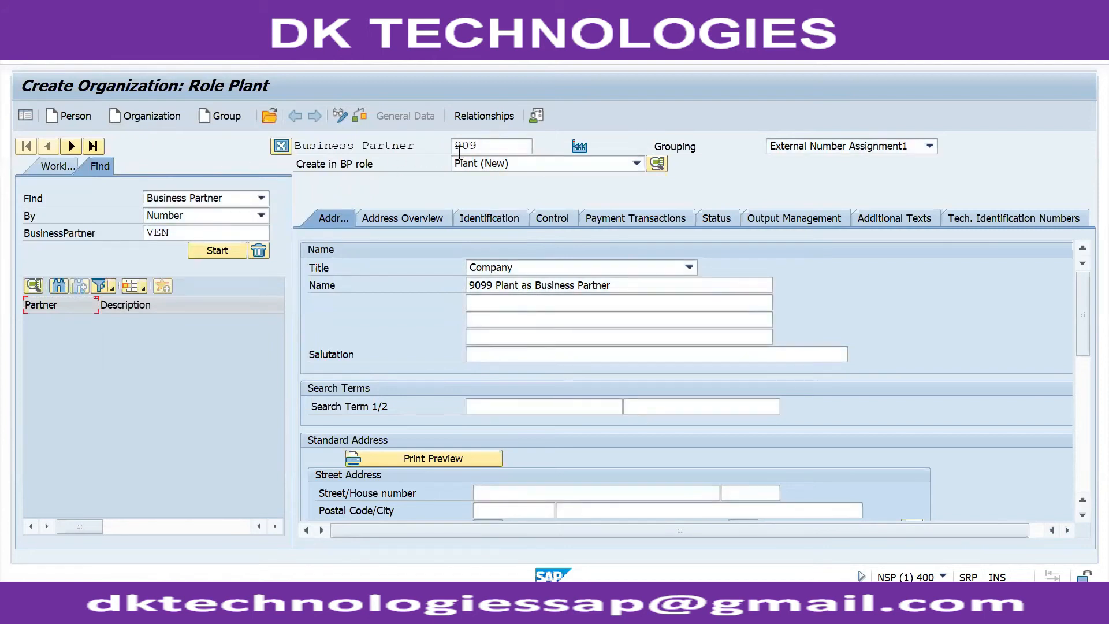
Step: Change the new organization's business partner number to 9099 and have the entry checked
left_click_drag(487, 150, 449, 149)
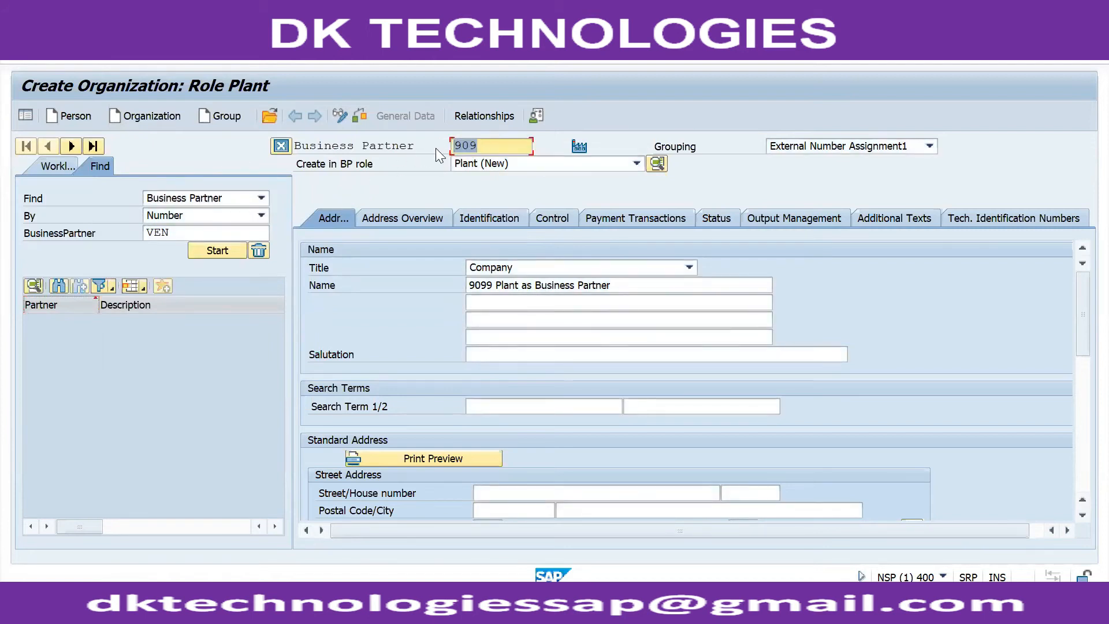
type("9099")
key("Return")
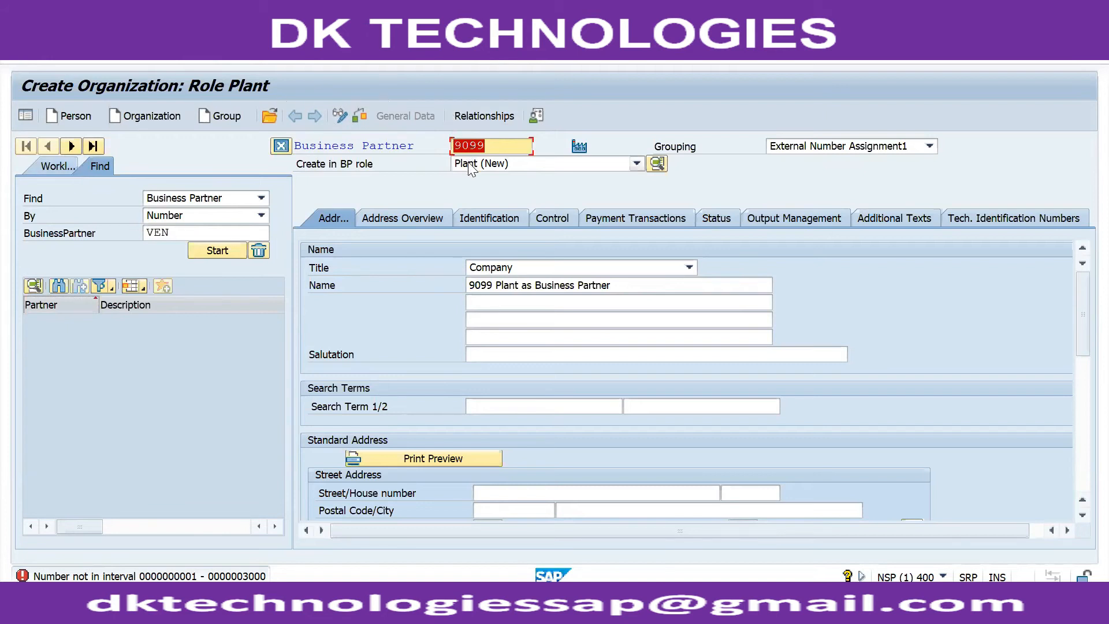
left_click(357, 116)
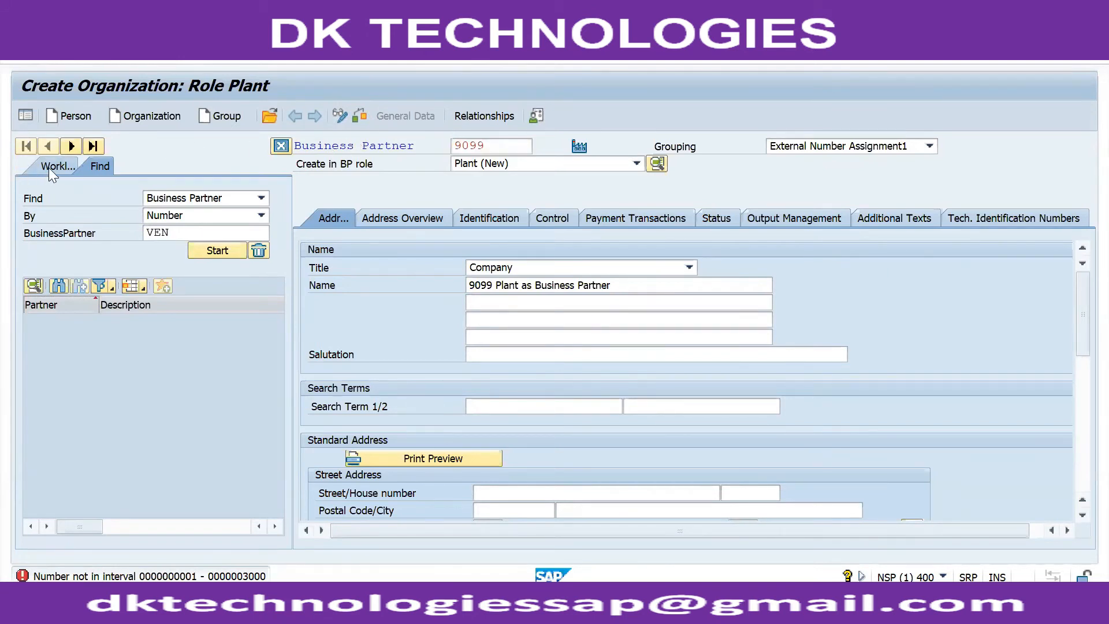
Step: Search for existing business partners by number, using 9099
left_click(97, 166)
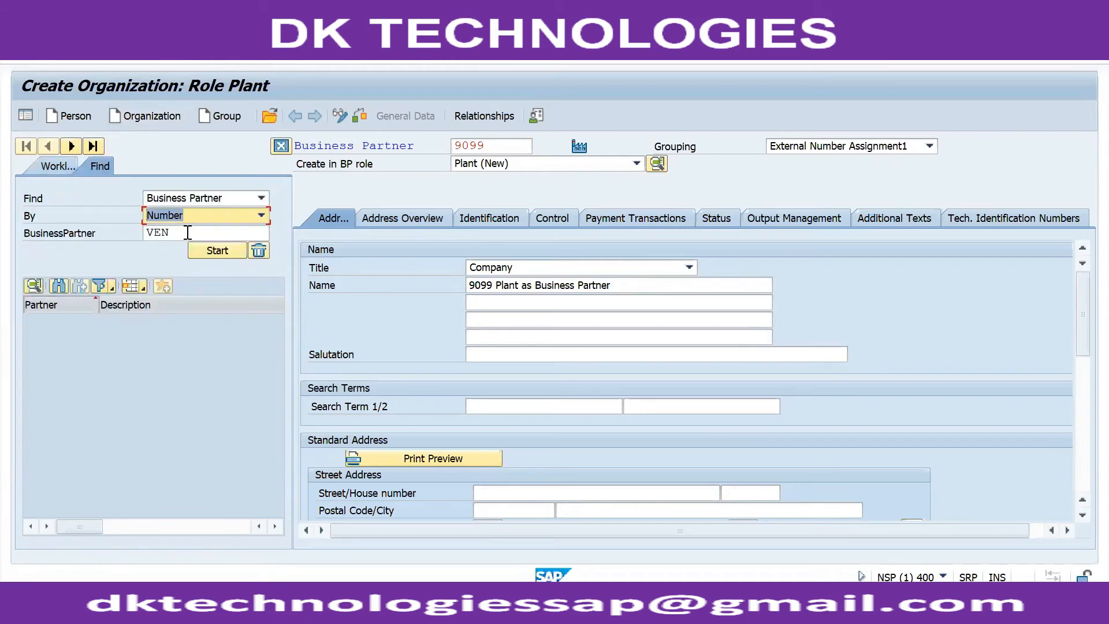
left_click(186, 214)
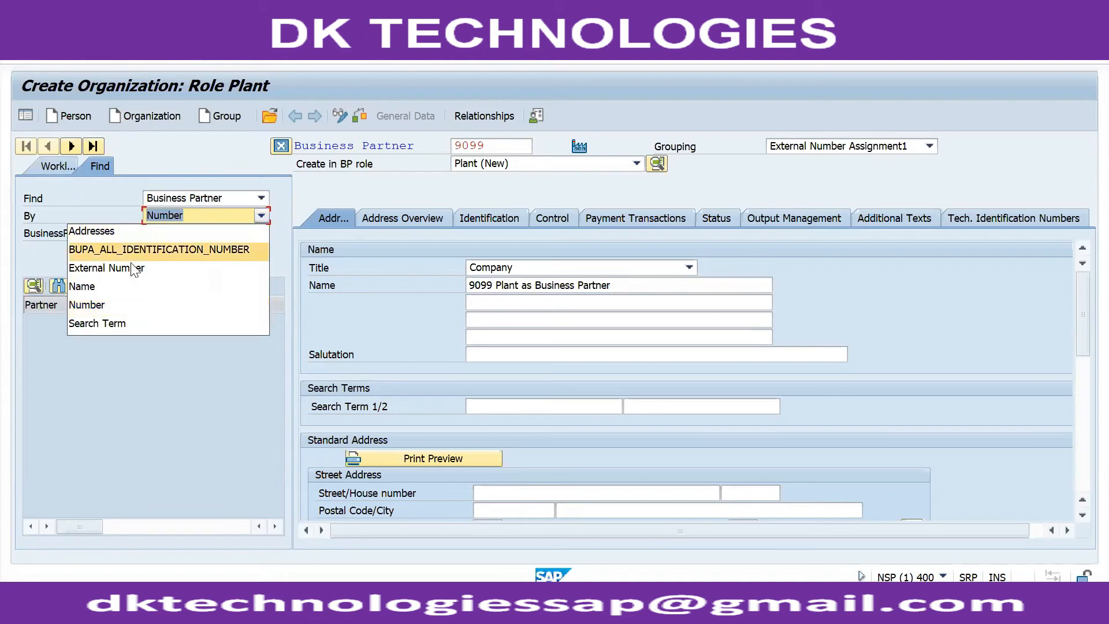
left_click(194, 377)
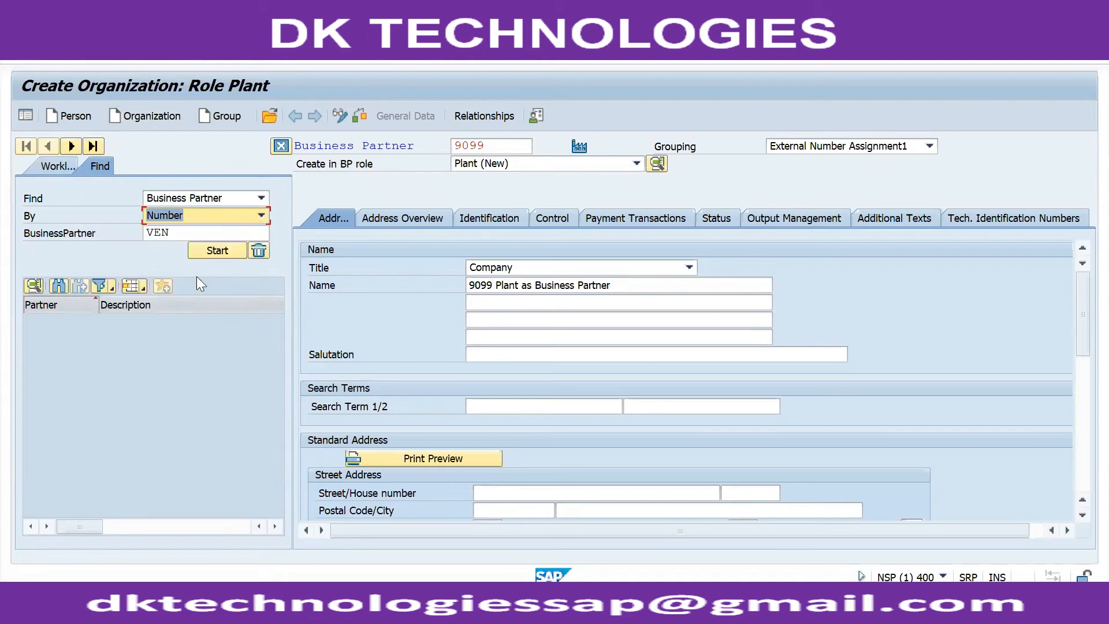
left_click(178, 232)
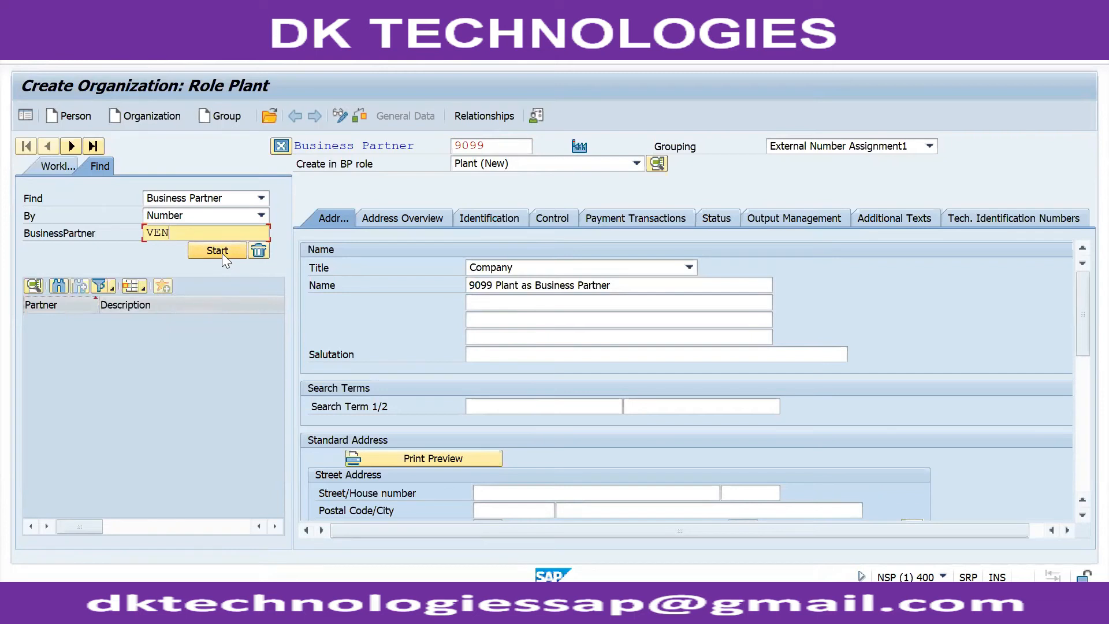
left_click_drag(168, 234, 111, 236)
type("9099")
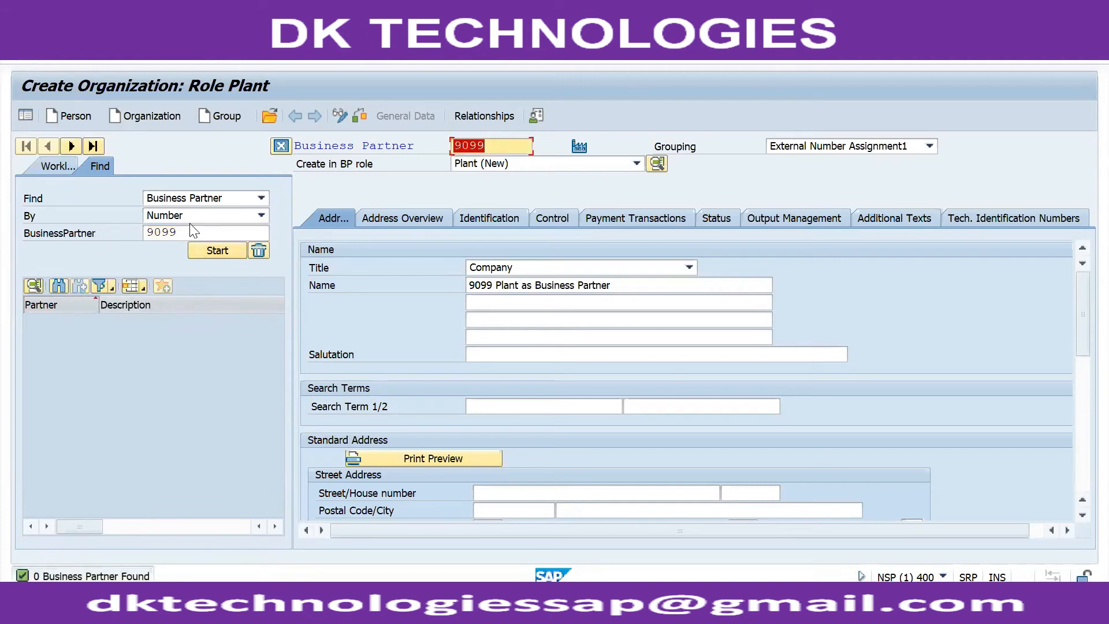
Step: Repeat the search for number 9099 among organizations only
left_click(226, 197)
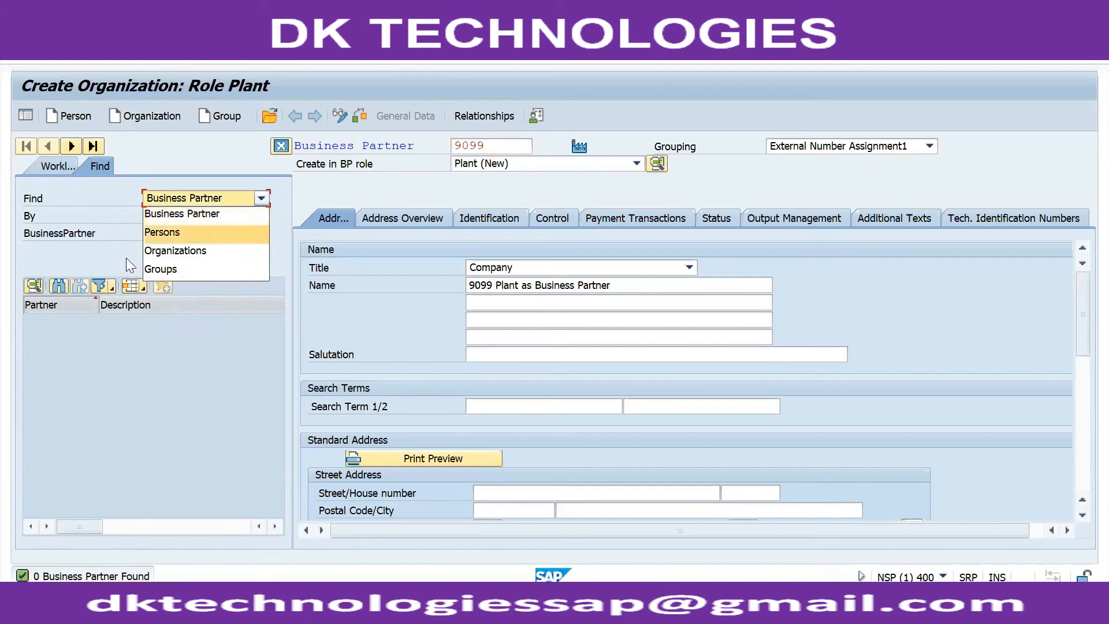
left_click(174, 250)
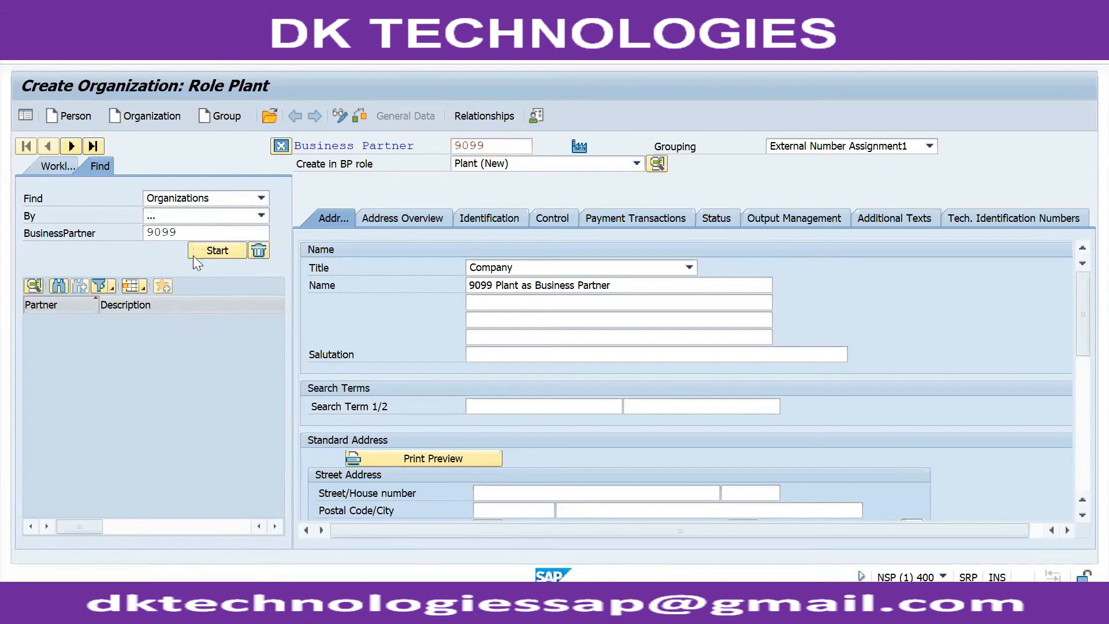
left_click(176, 218)
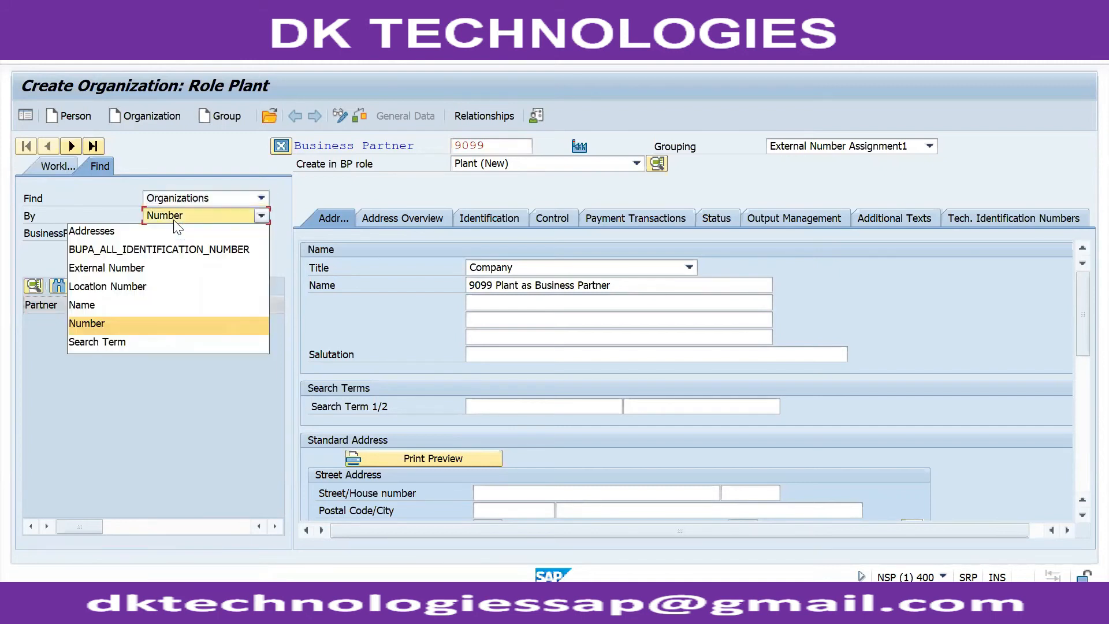
left_click(140, 380)
left_click(208, 254)
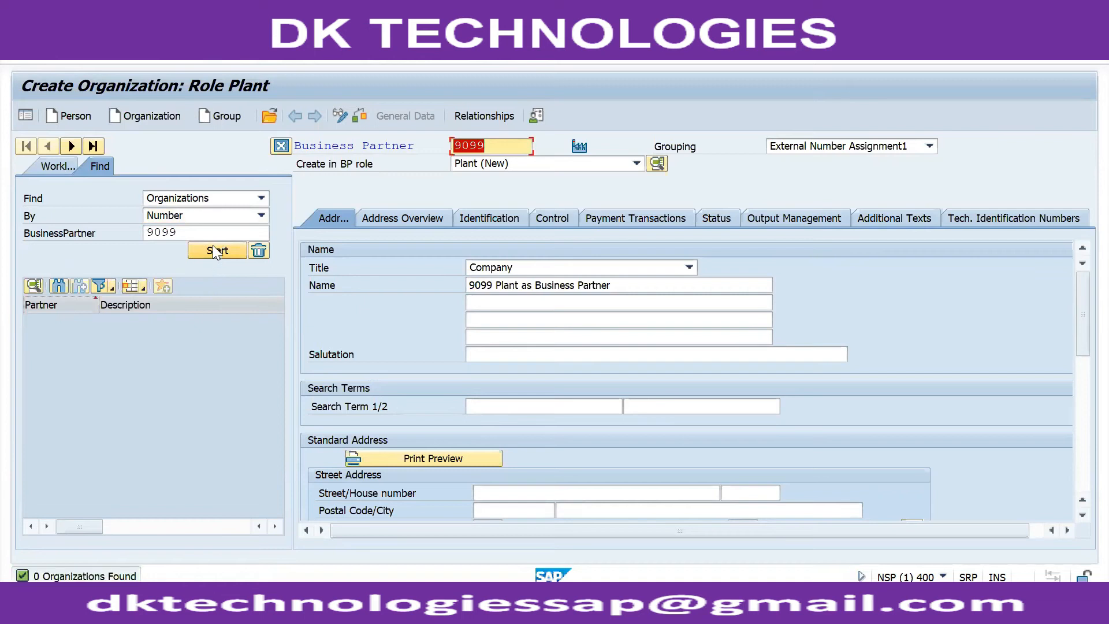
Step: Try to open business partner 9099 directly, and close the open dialog
left_click(175, 116)
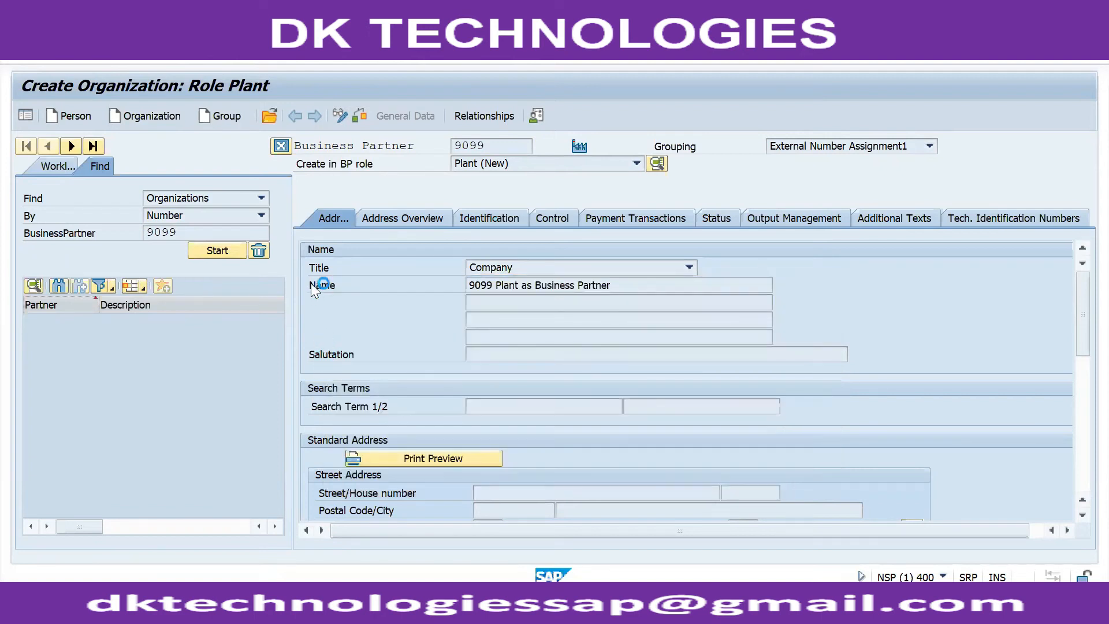
left_click(264, 114)
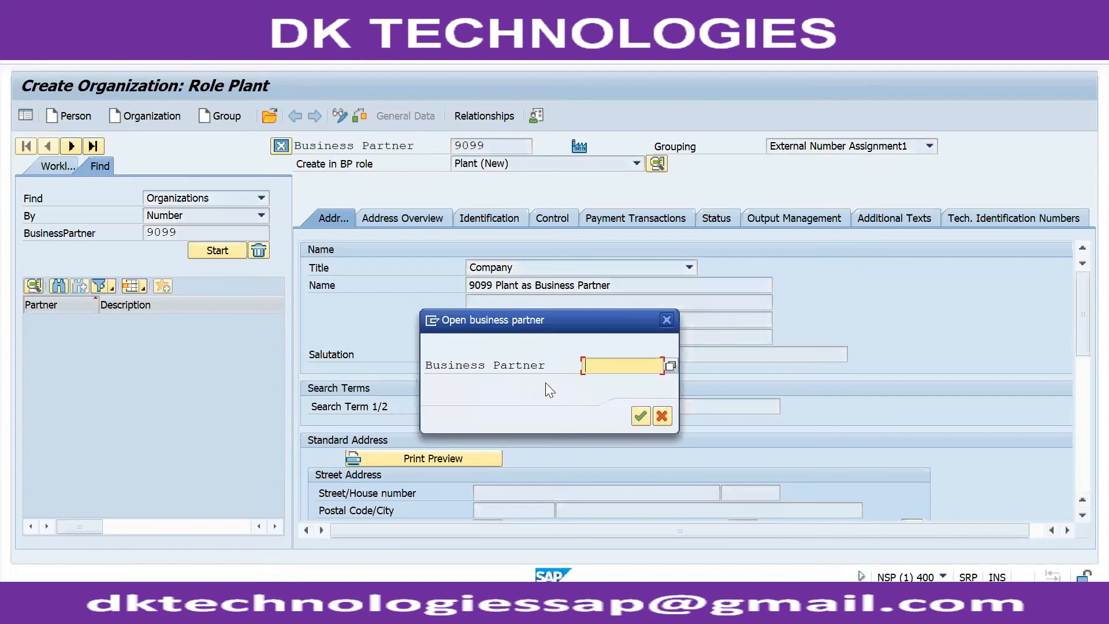
type("9099")
key("Return")
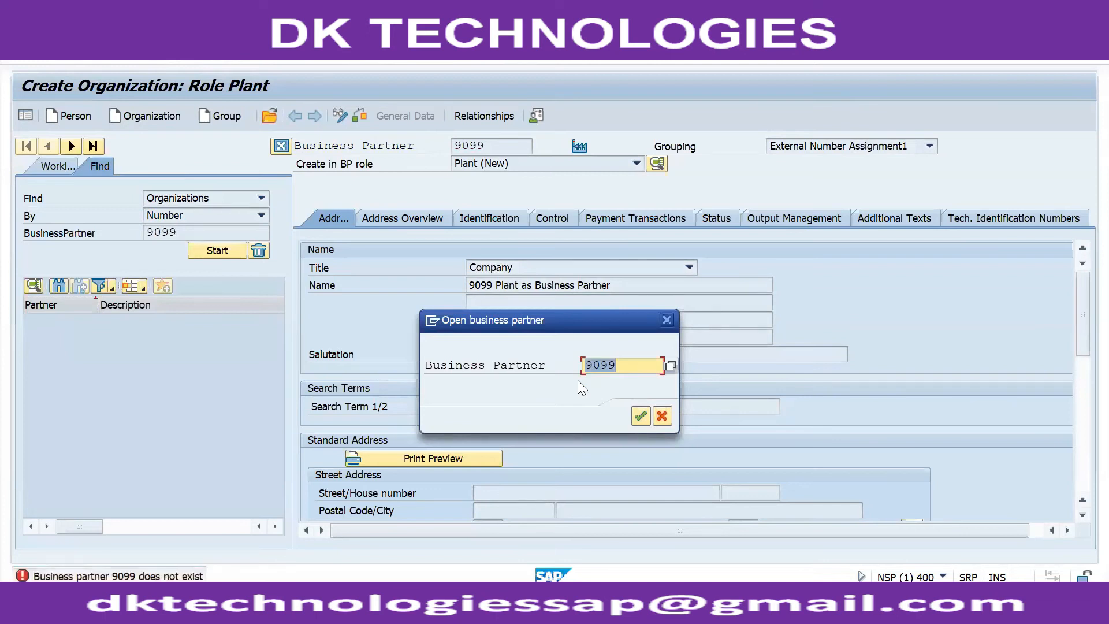
left_click(665, 417)
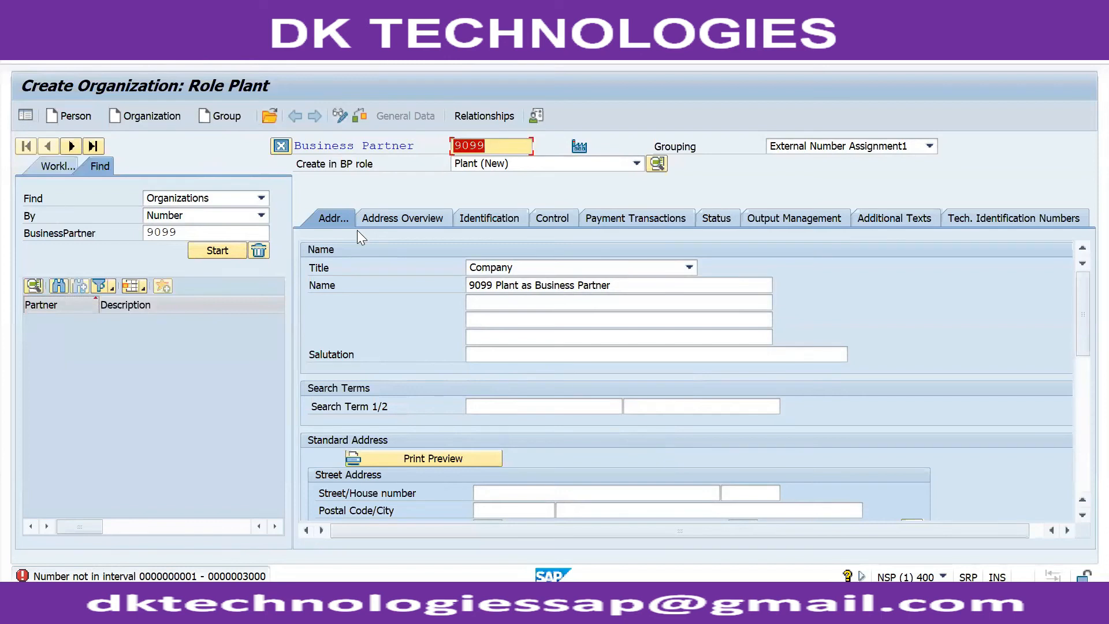
left_click(238, 60)
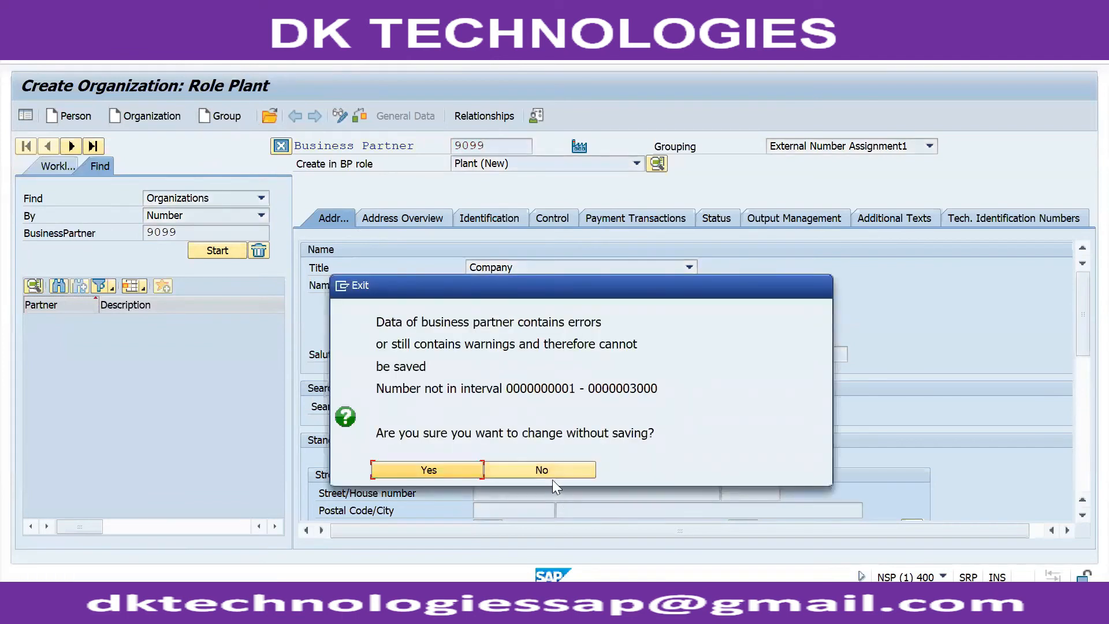
left_click(542, 471)
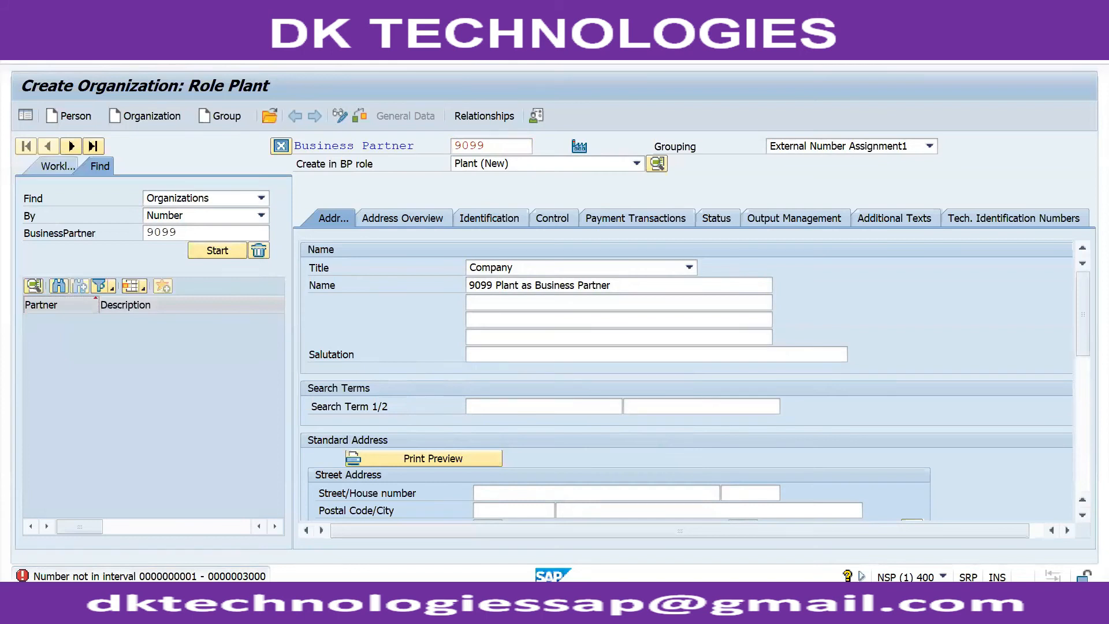
left_click(238, 64)
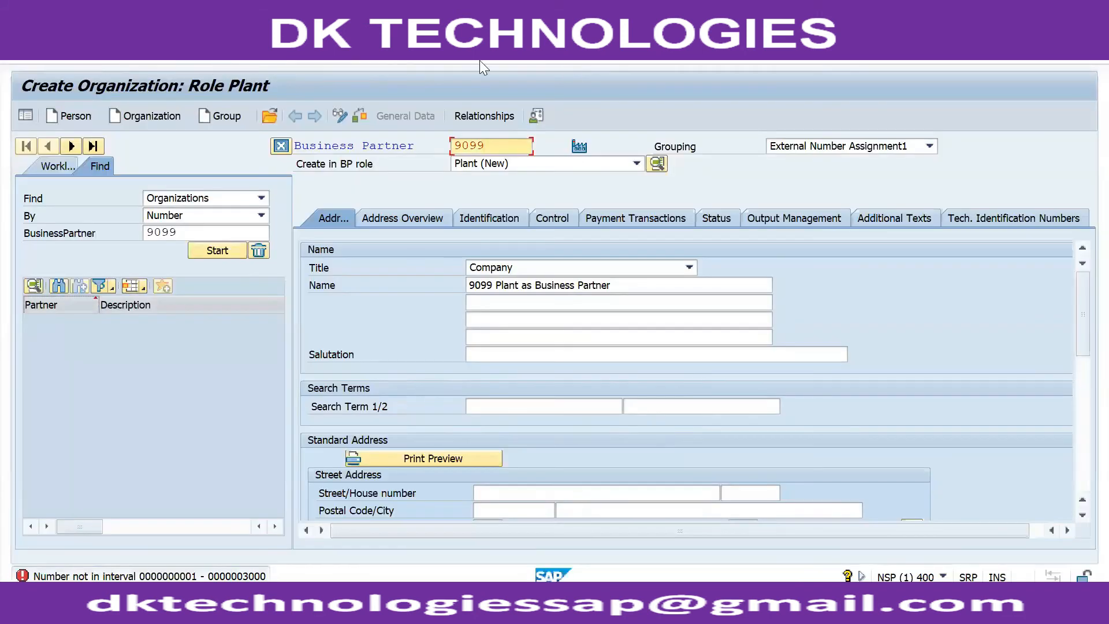
Step: In a separate SAP session, open table BUT000 in the Data Browser and look up partner 9099
left_click(467, 48)
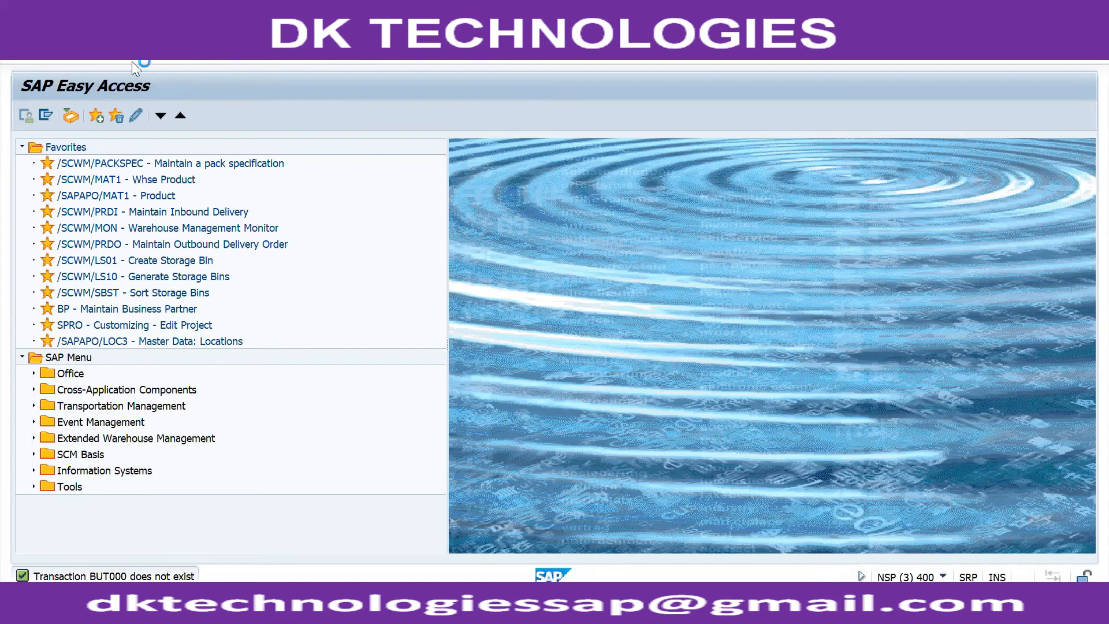
type("BUT000")
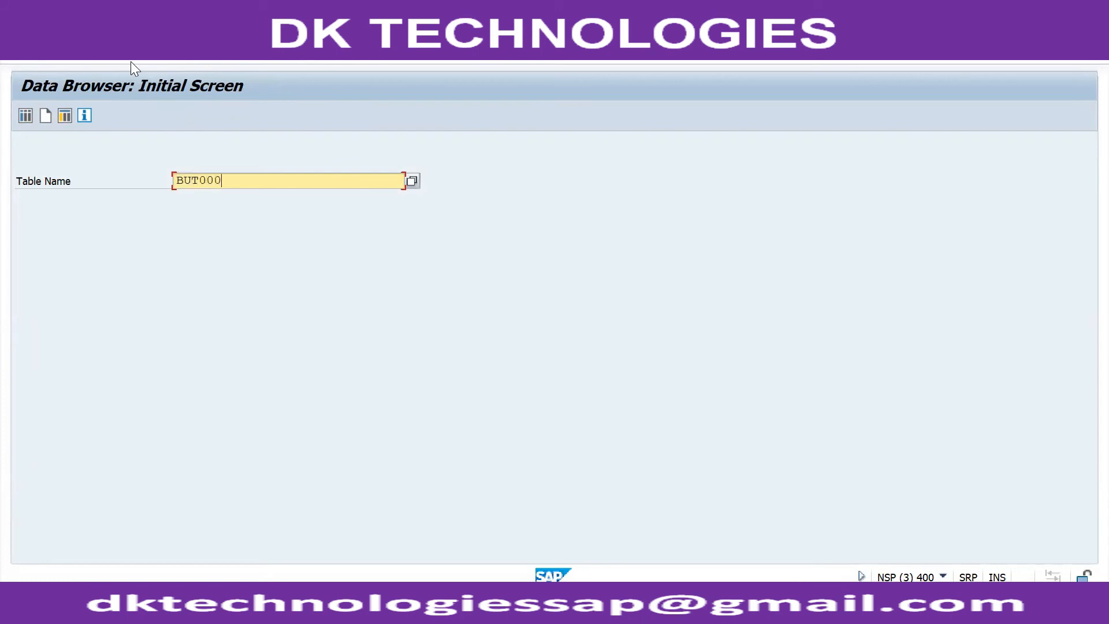
key("Return")
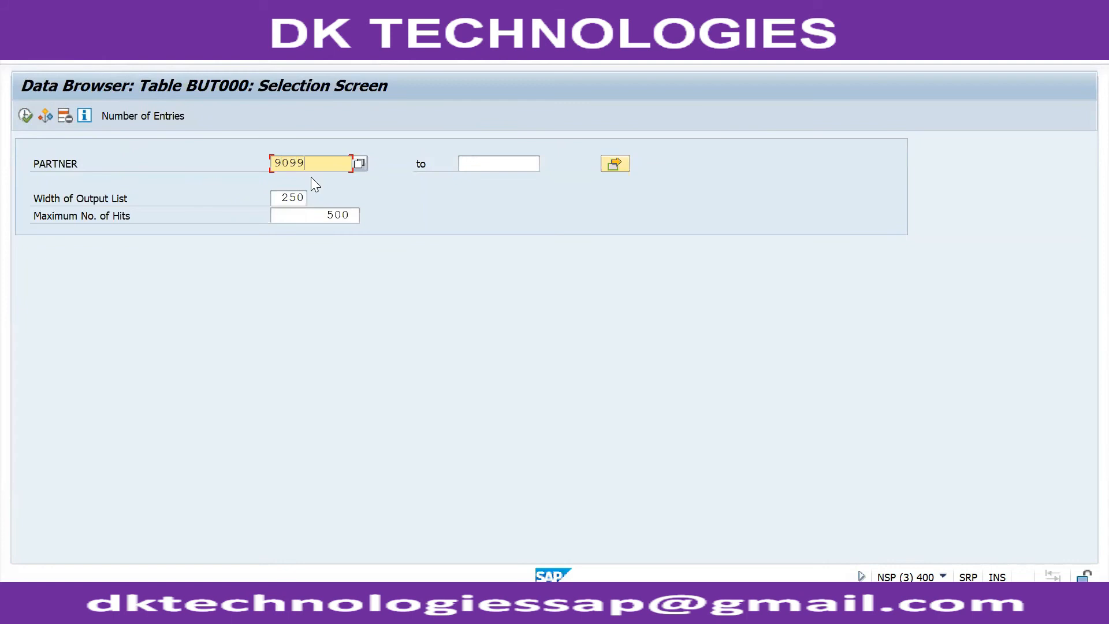
key("Return")
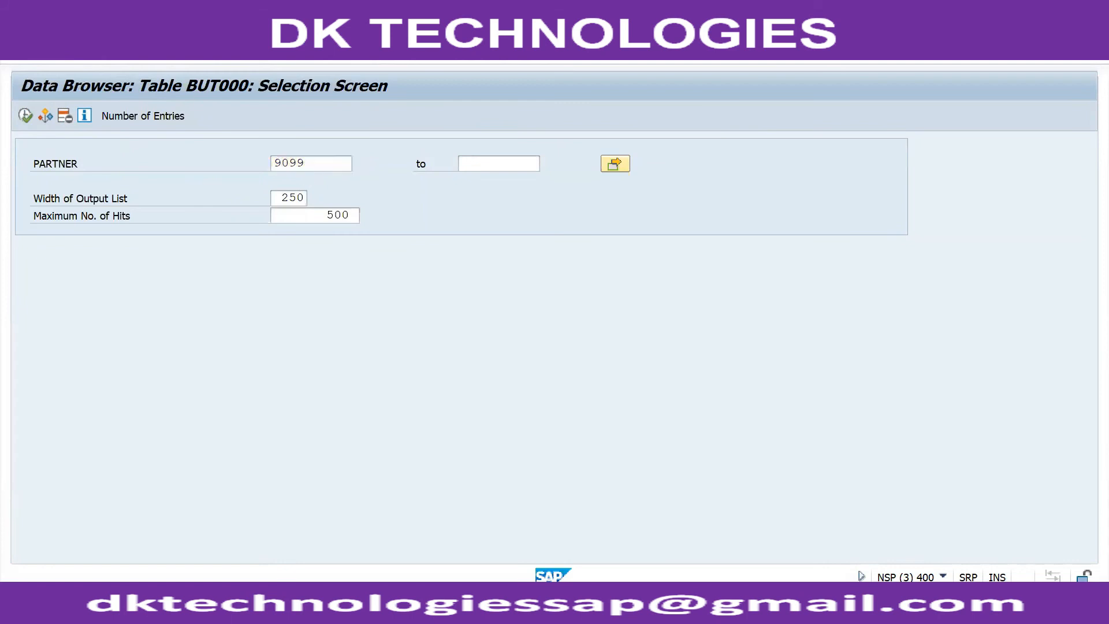
left_click(26, 116)
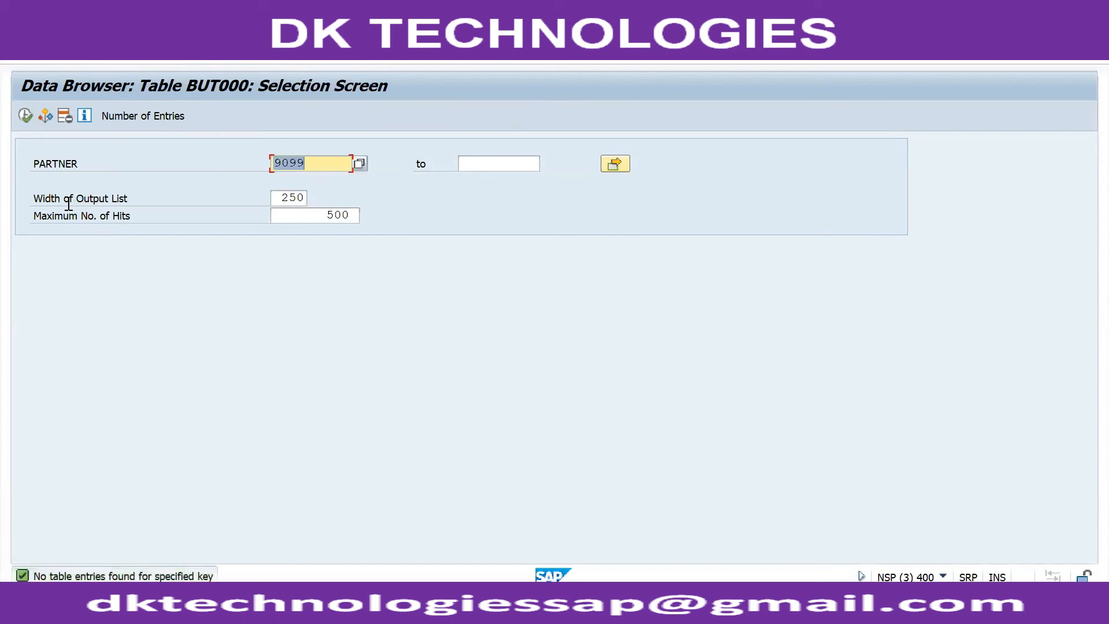
Step: Clear the partner number and the maximum number of hits, and list all entries of table BUT000
key("BackSpace")
left_click(303, 218)
left_click_drag(384, 220, 398, 219)
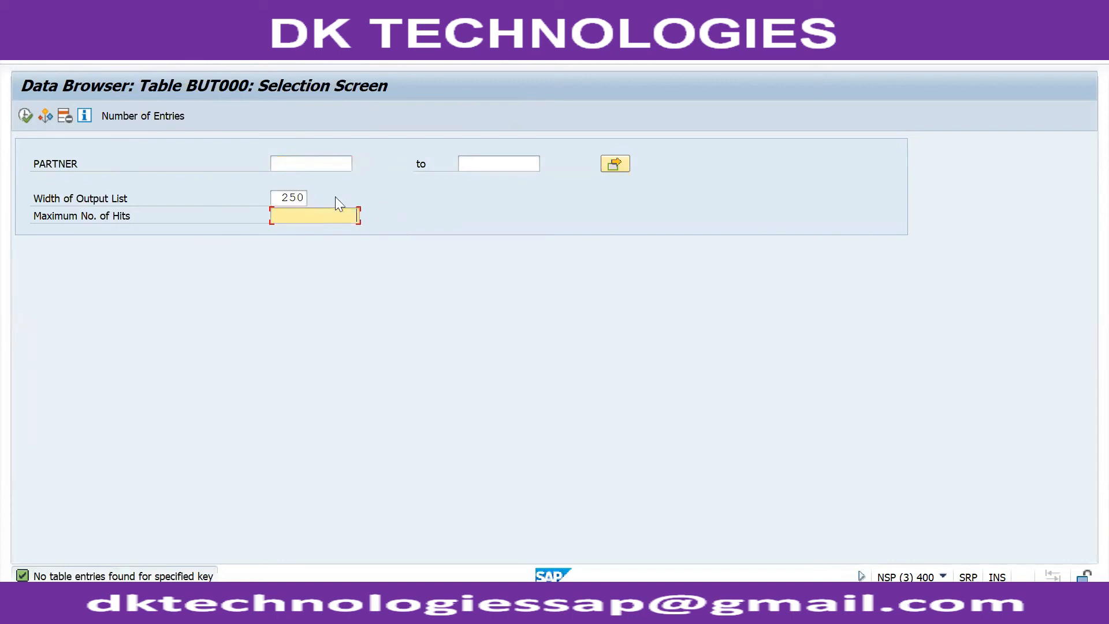
left_click(114, 118)
left_click(426, 347)
left_click(26, 116)
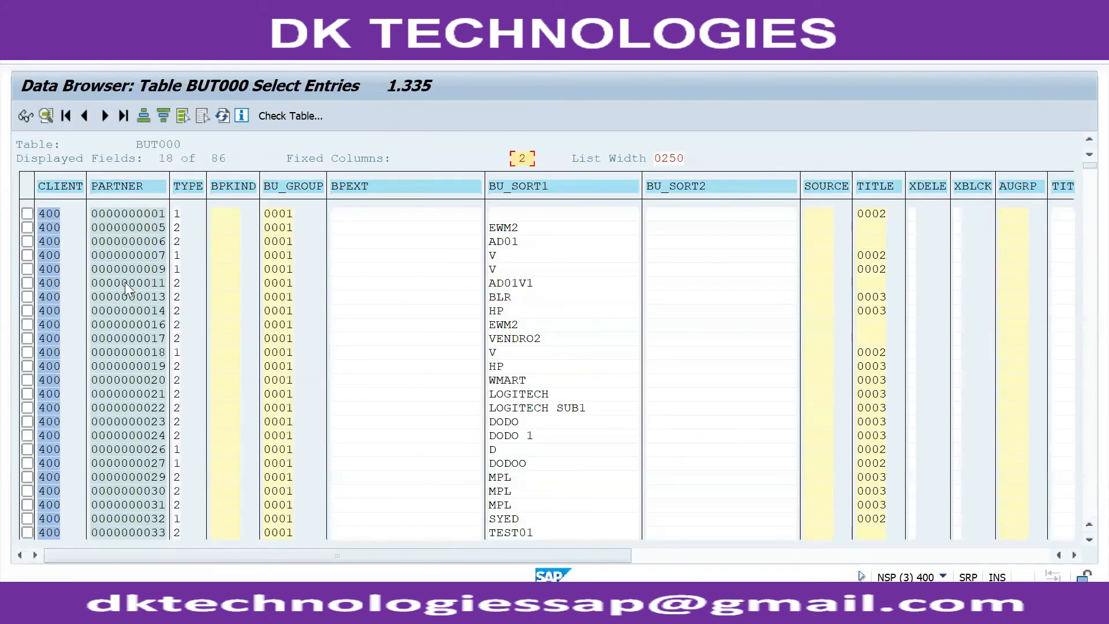
Step: Search the listed BUT000 entries for 9099, and close the search
key("ctrl+f")
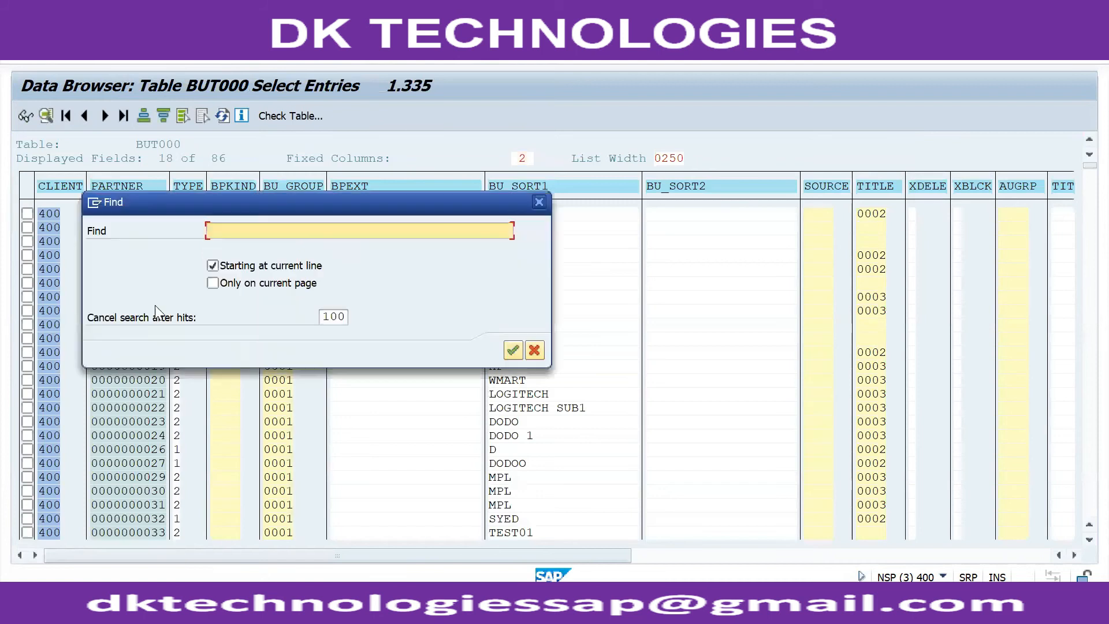
type("9099")
key("Return")
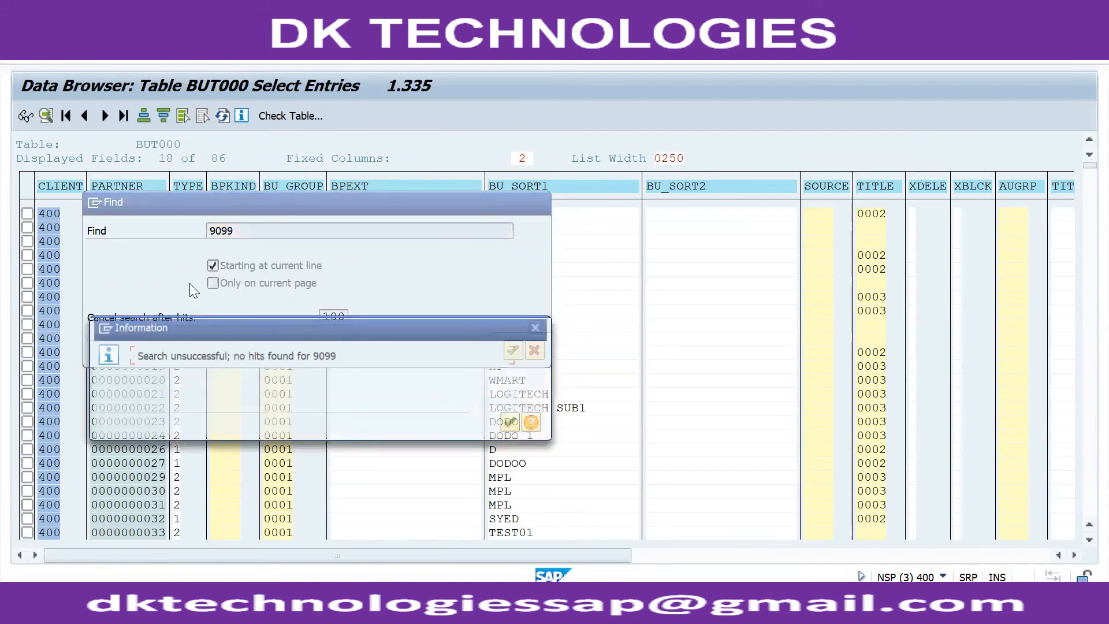
left_click(513, 424)
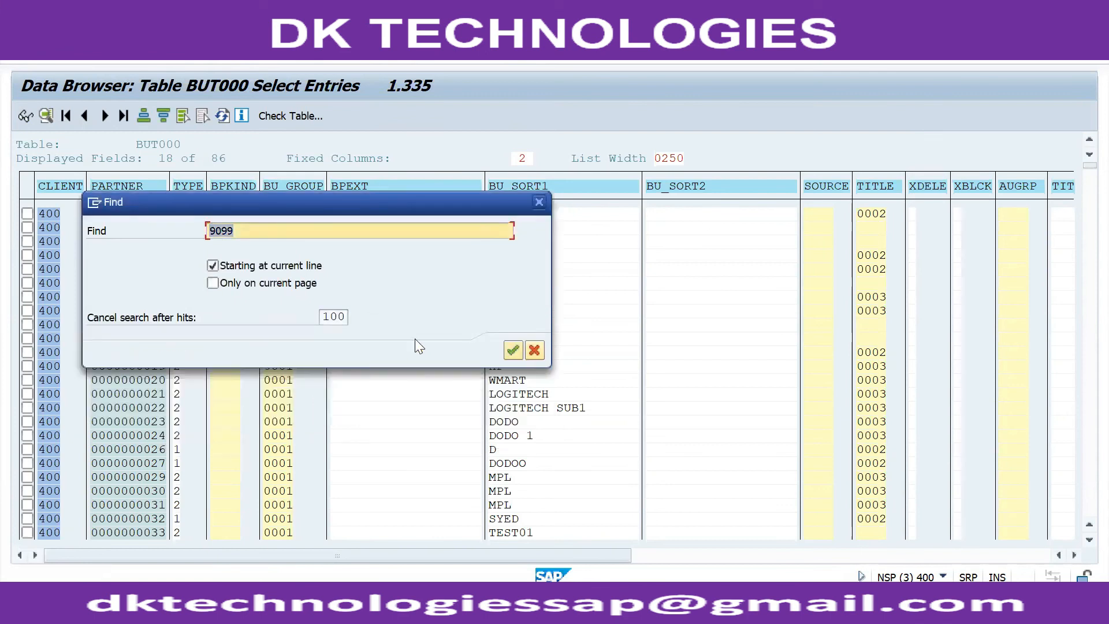
left_click(537, 352)
Step: Look through the partner numbers in the BUT000 list for an entry matching plant 9099, and leave the table display
scroll(182, 335, "down", 1)
scroll(241, 380, "down", 1)
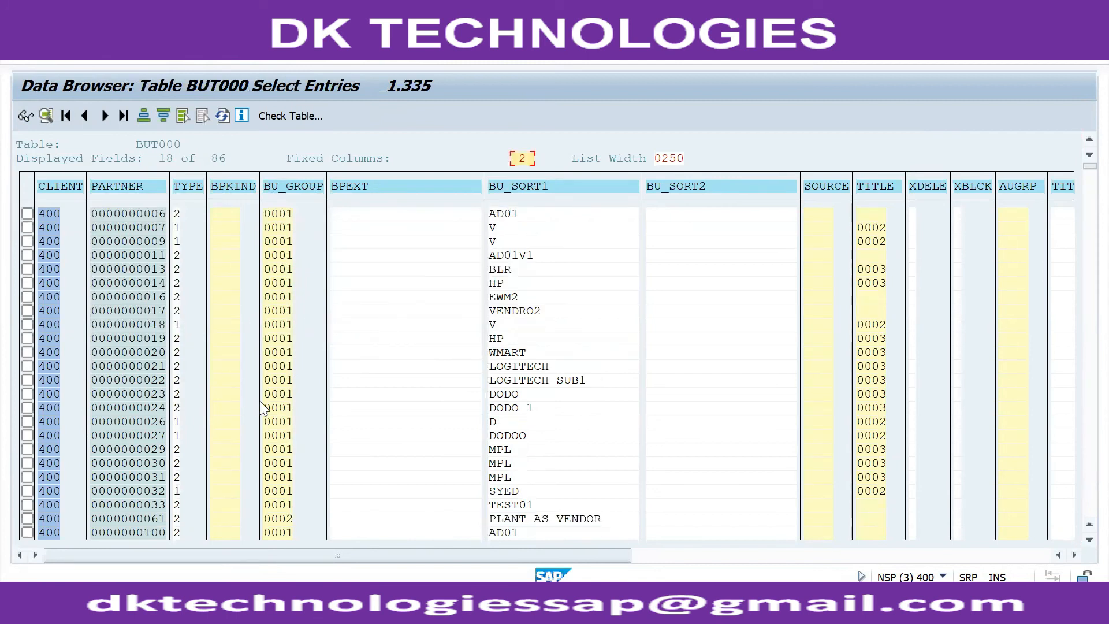
scroll(263, 385, "down", 1)
scroll(261, 381, "down", 3)
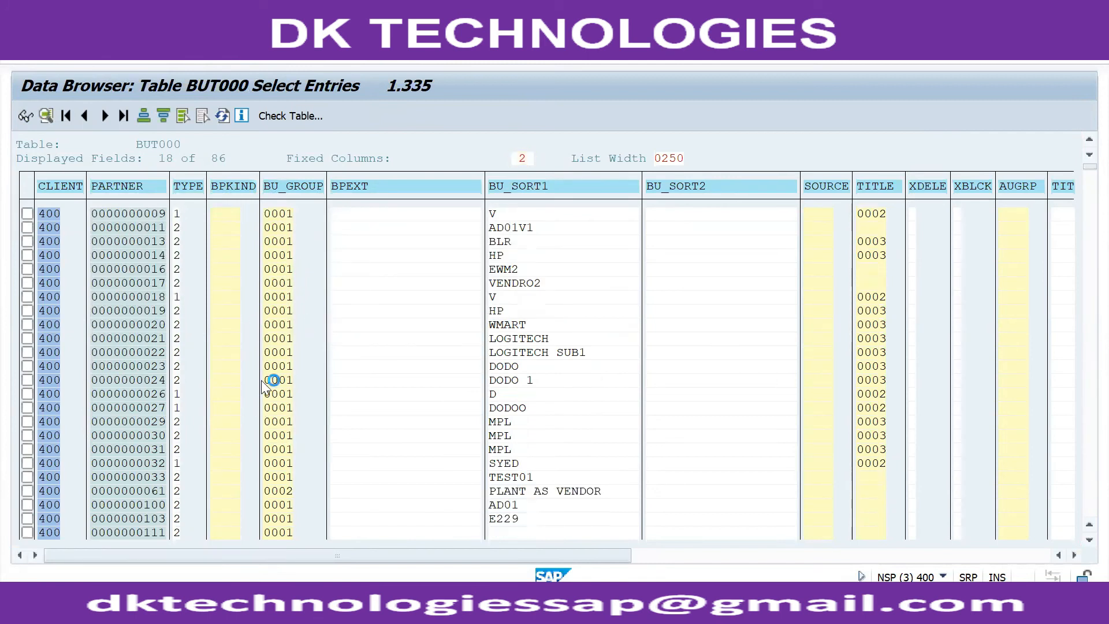
scroll(272, 384, "down", 3)
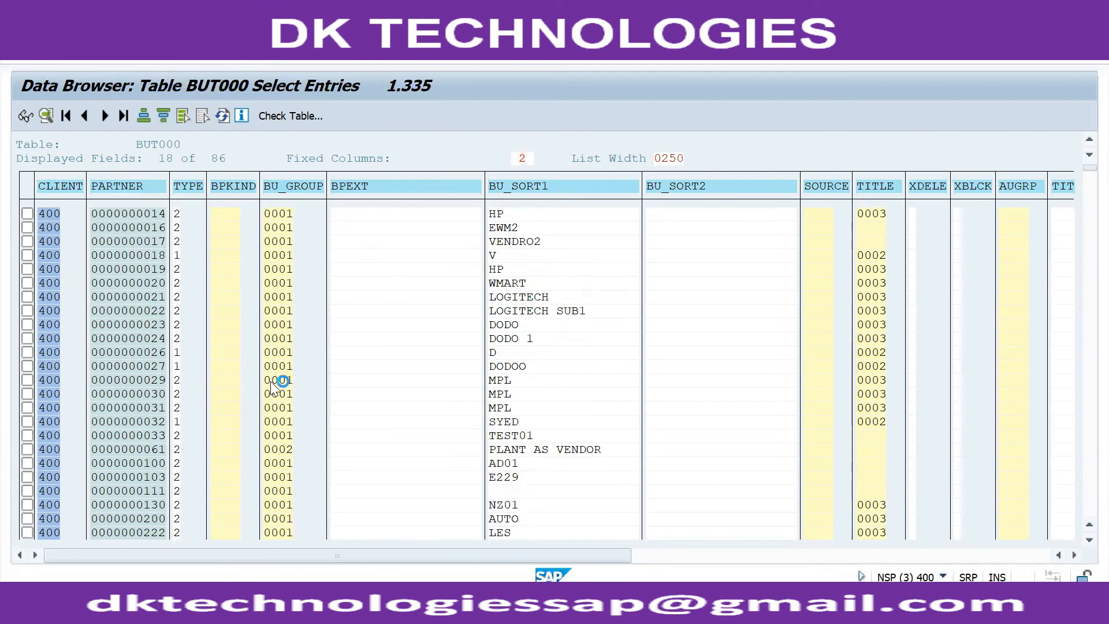
scroll(277, 390, "down", 1)
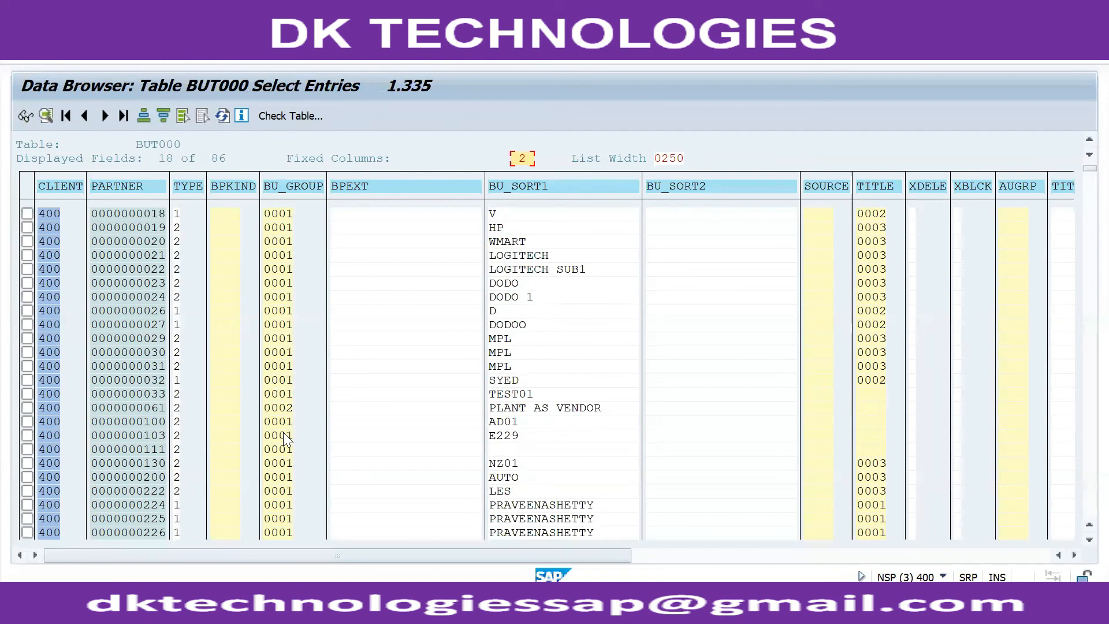
scroll(241, 454, "down", 1)
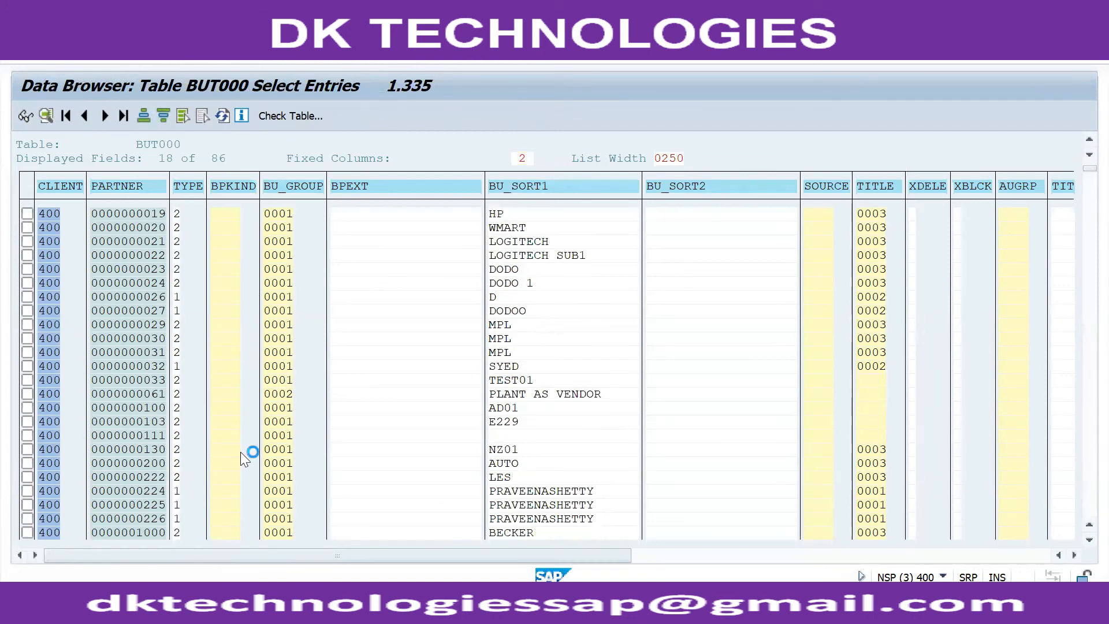
scroll(242, 455, "down", 3)
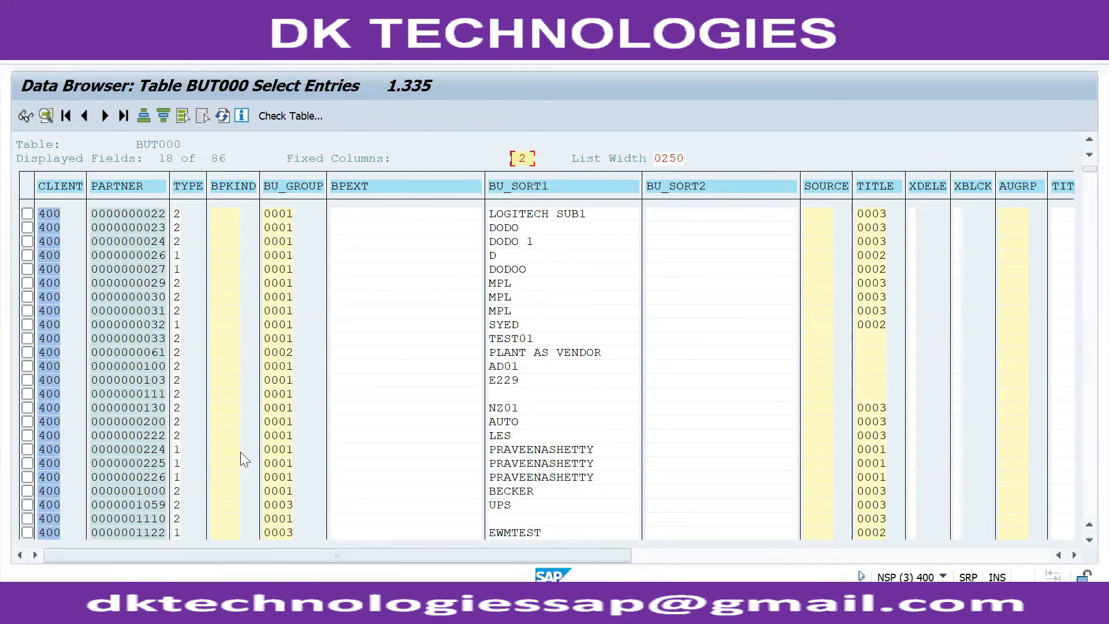
scroll(241, 453, "down", 2)
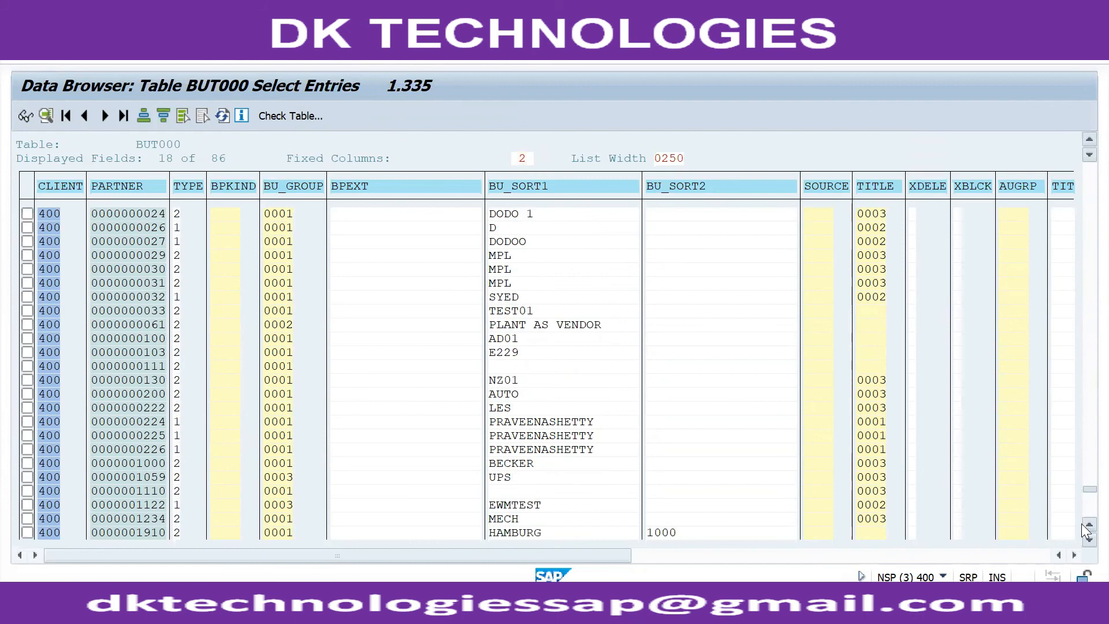
left_click_drag(1082, 524, 1080, 524)
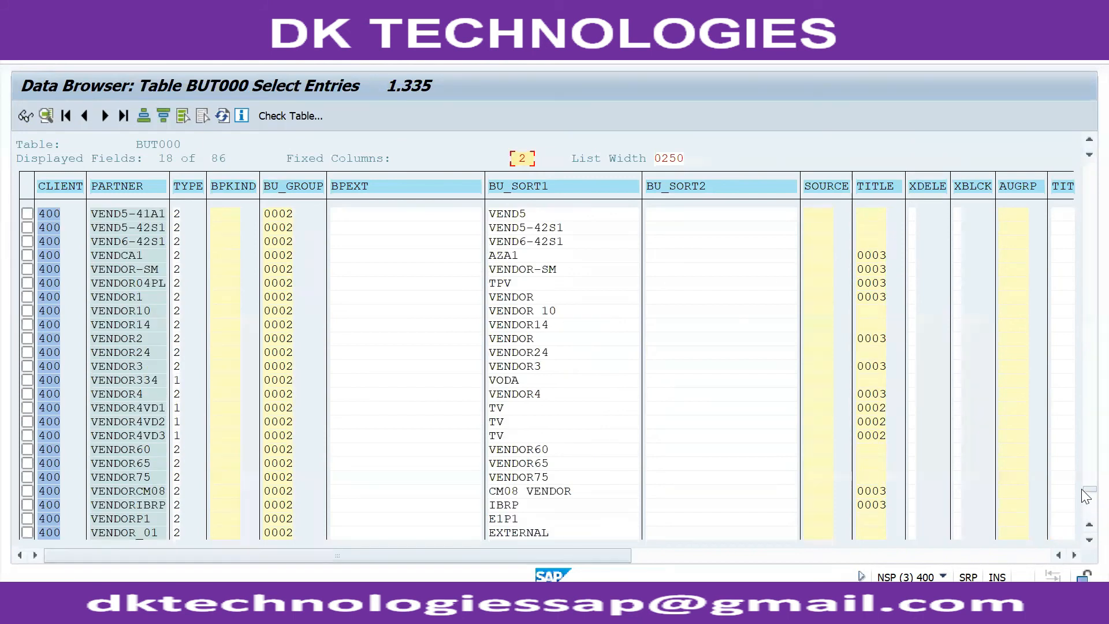
left_click_drag(1082, 486, 1074, 397)
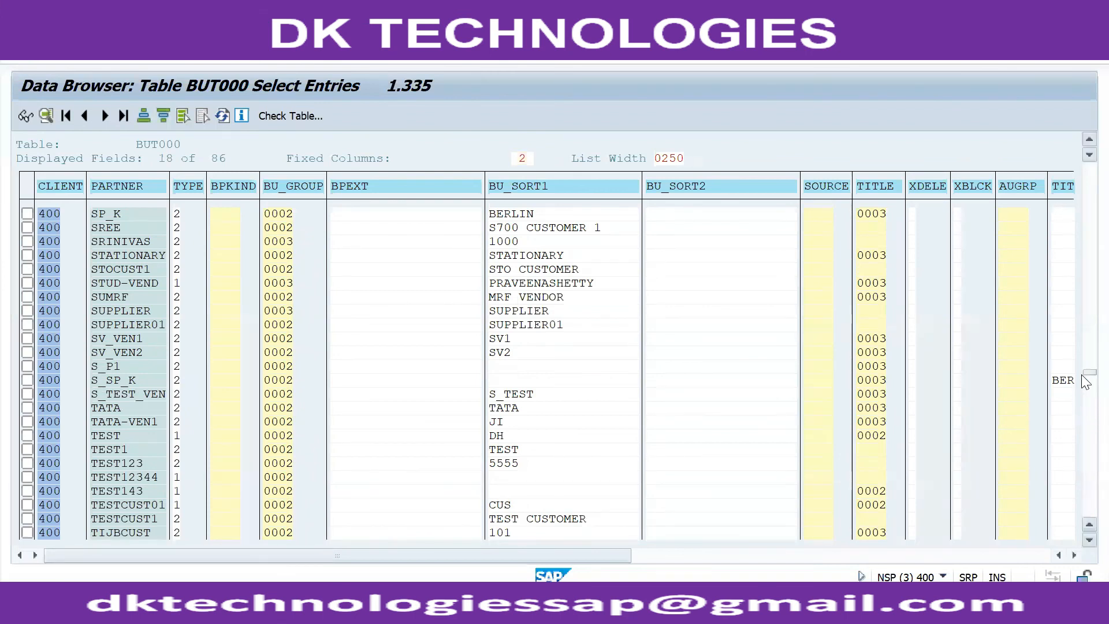
left_click(1082, 374)
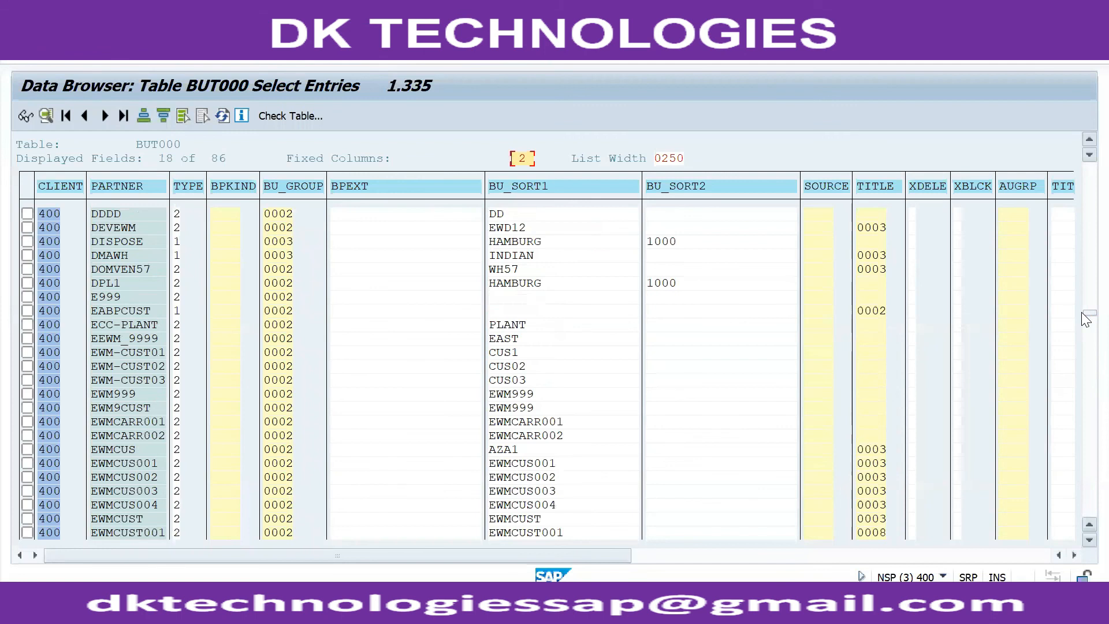
left_click_drag(1081, 312, 1082, 266)
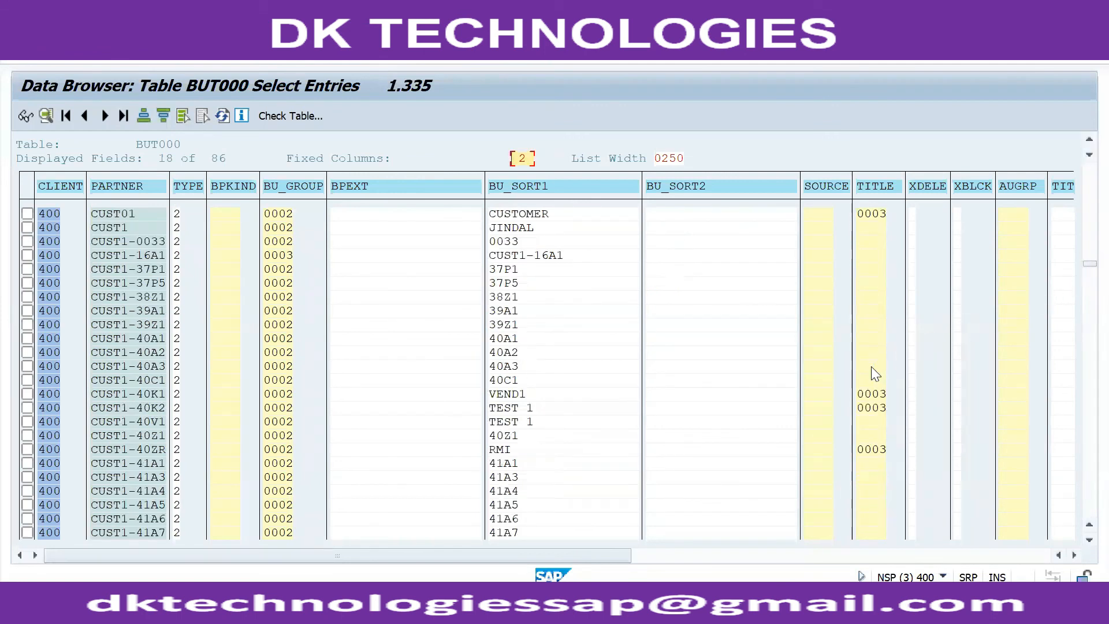
left_click(237, 56)
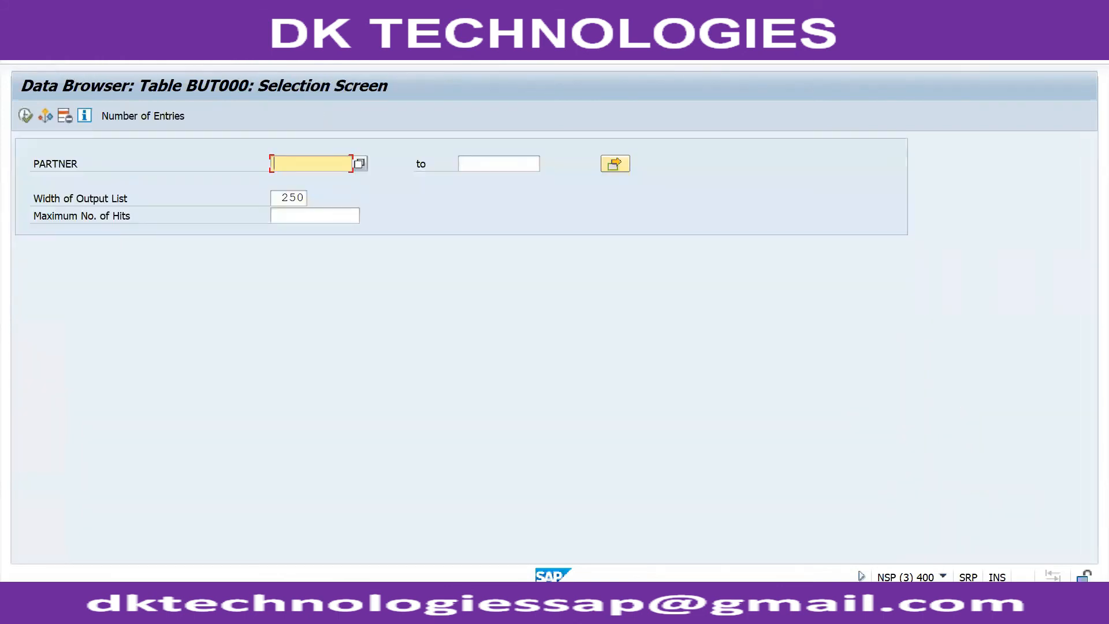
left_click(237, 56)
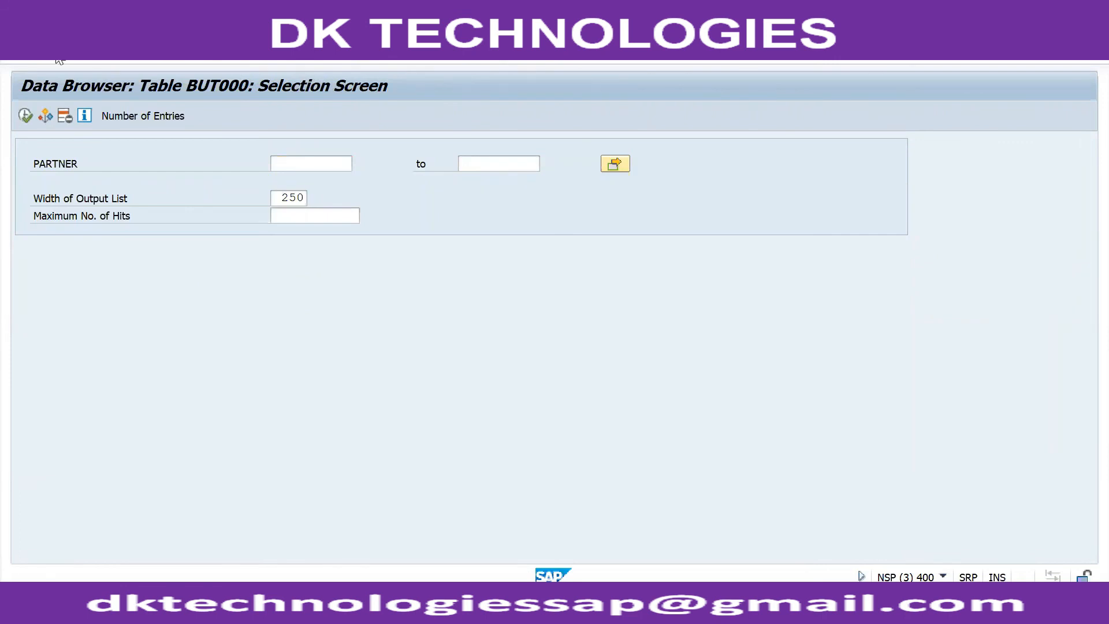
Step: Return to the new Plant-role organization, check number 9099, and change the business partner number to 909
key("Return")
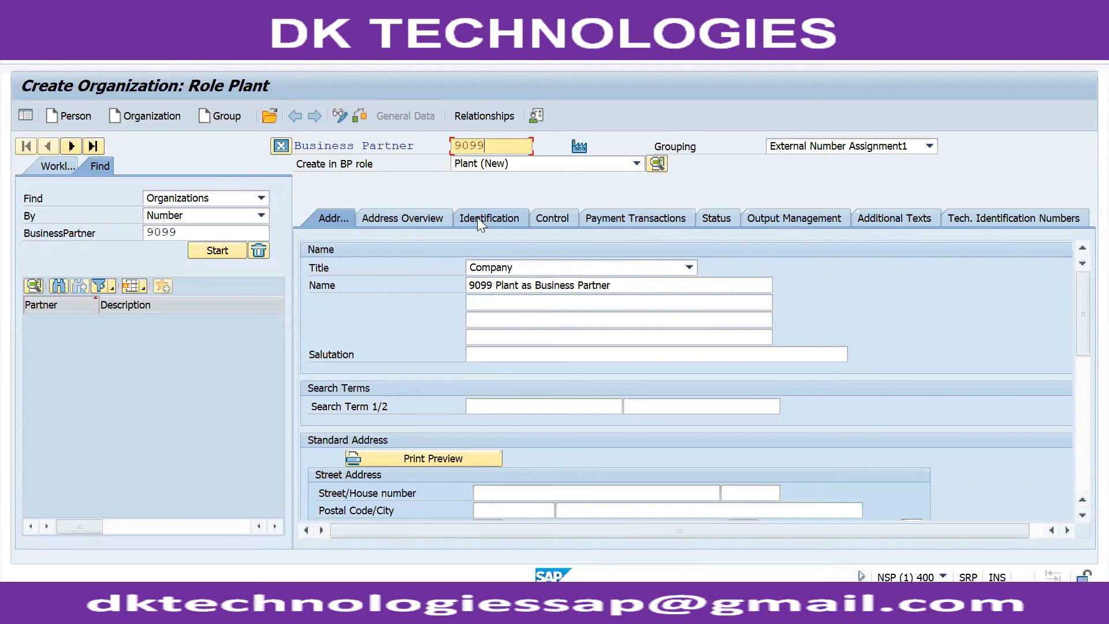
left_click(559, 249)
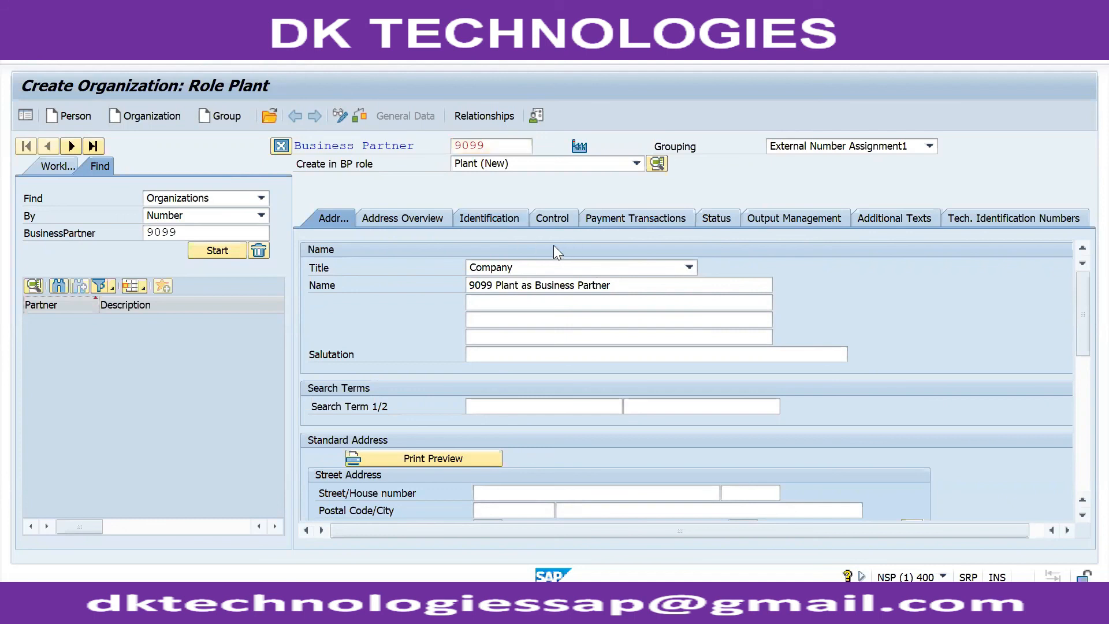
left_click(509, 144)
key("BackSpace")
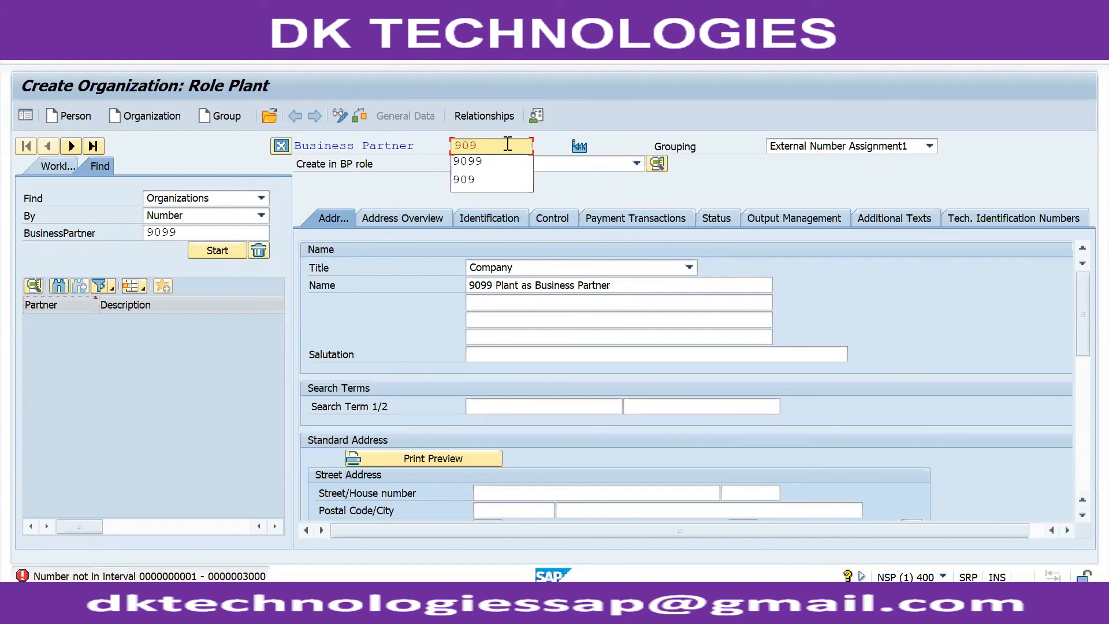
left_click(582, 188)
left_click(523, 217)
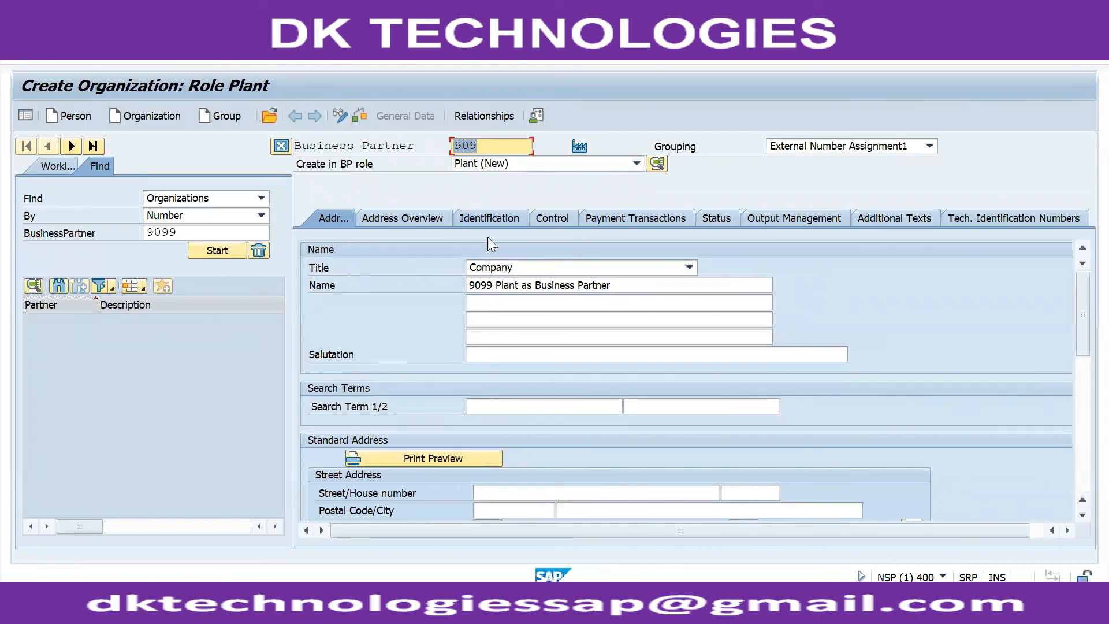
Step: Switch to the EWM CLASS 2 Word document, consult the plant business partner instructions, and return to the new organization in SAP
key("alt+Tab")
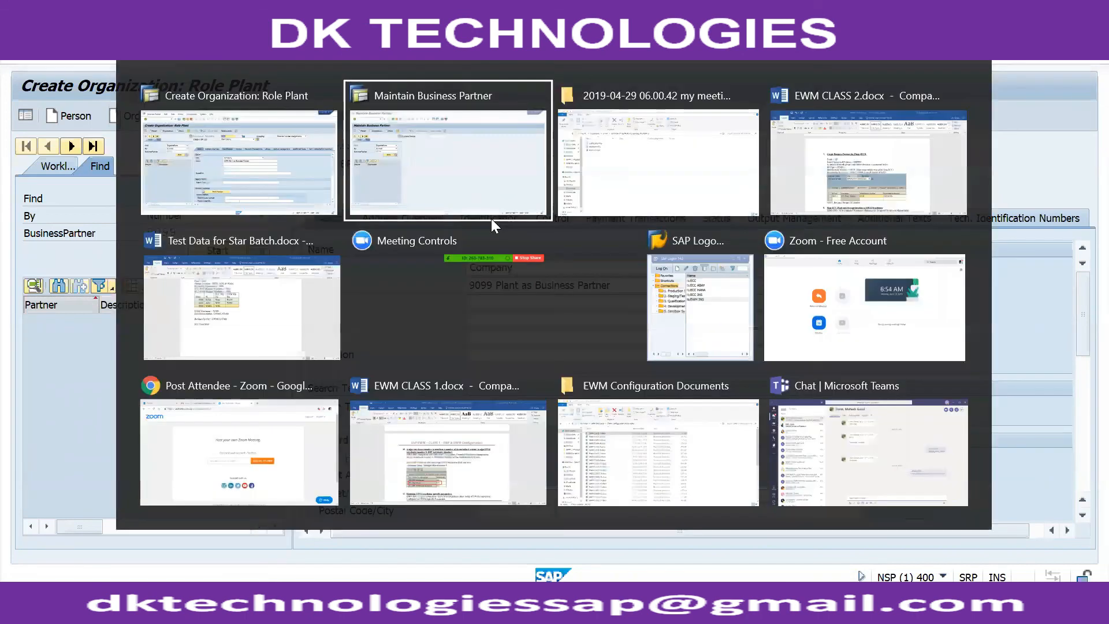
key("alt+Tab")
key("alt+Tab")
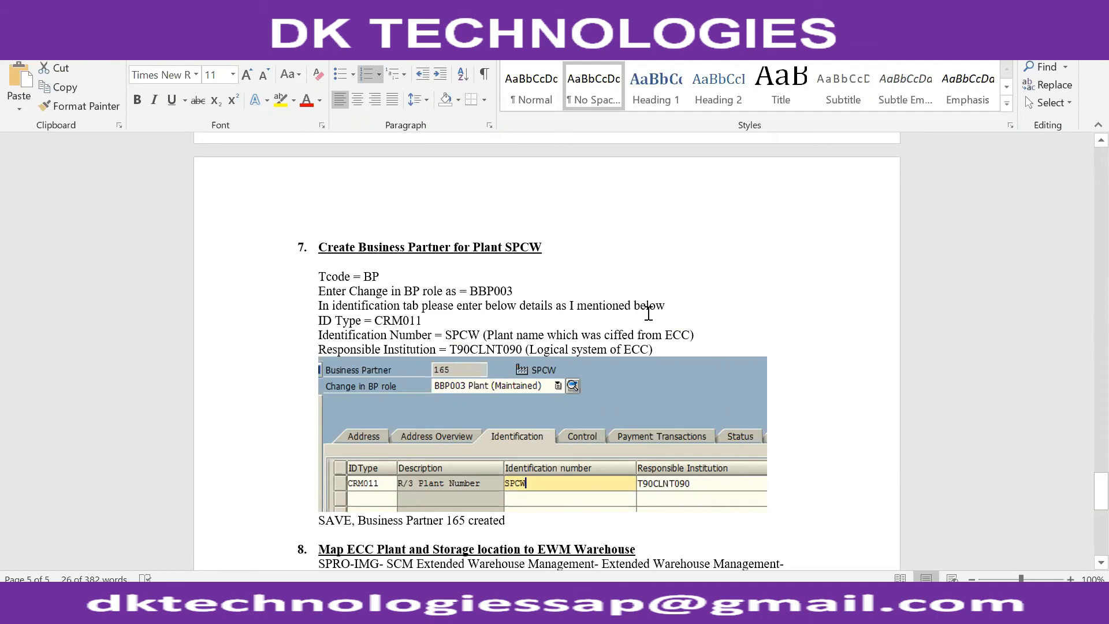
key("alt+Tab")
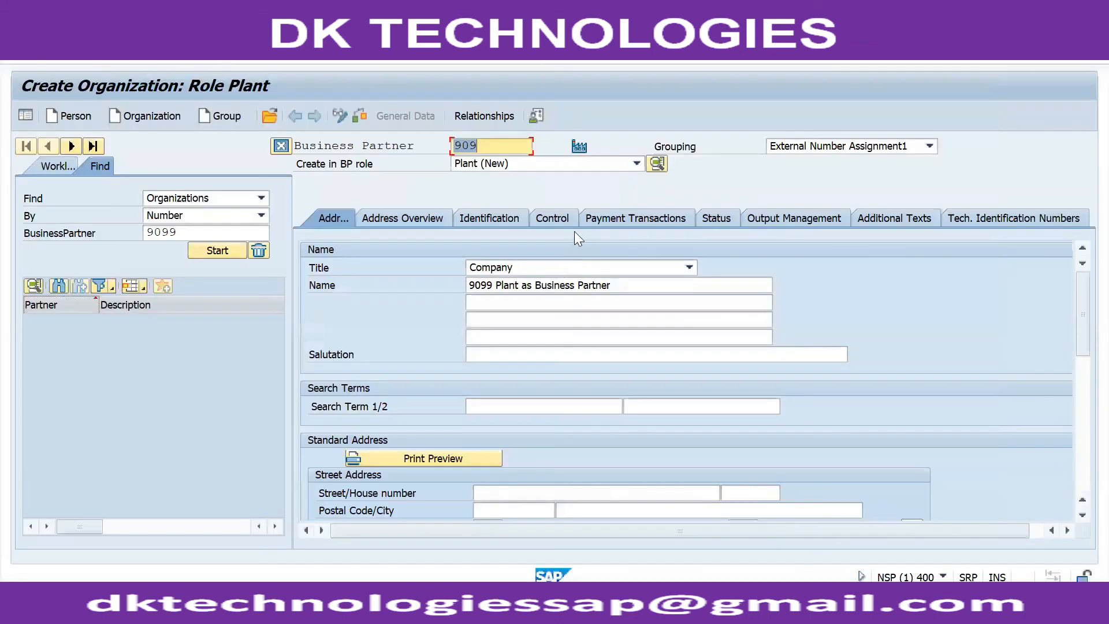
Step: Open the organization's identification data and, after rechecking the Word instructions, begin an ID type entry in the first Identification Numbers row
left_click(490, 219)
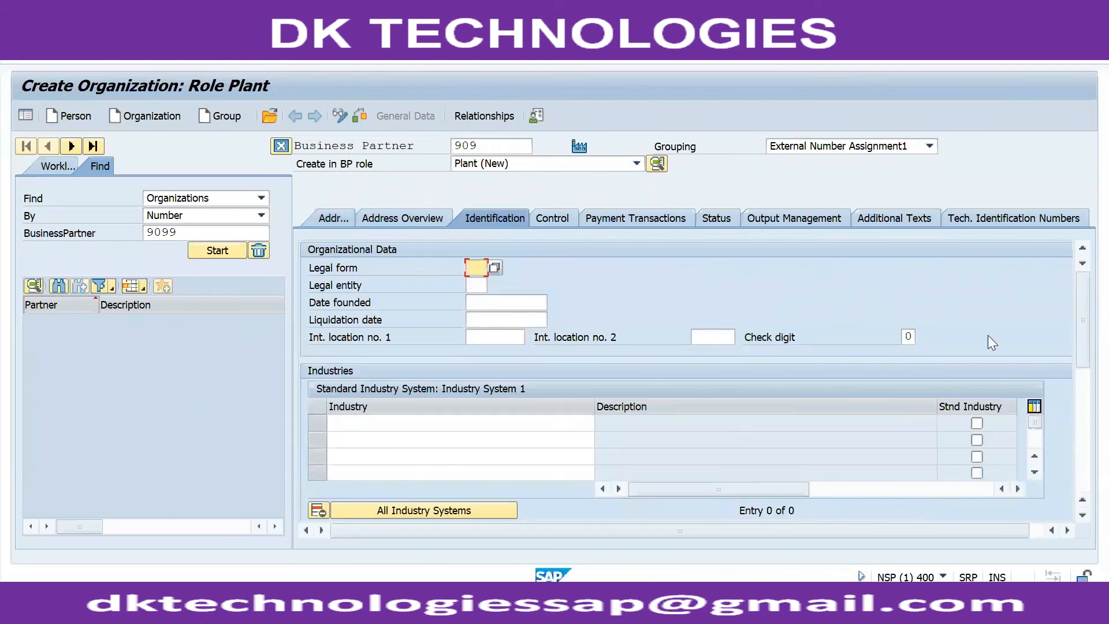
key("alt+Tab")
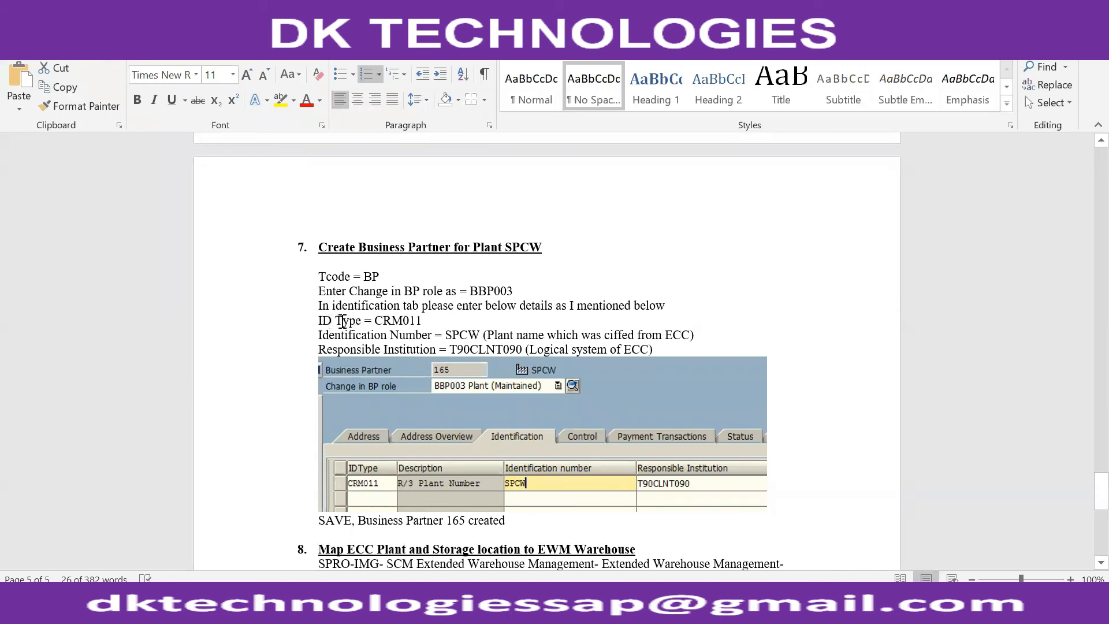
key("alt+Tab")
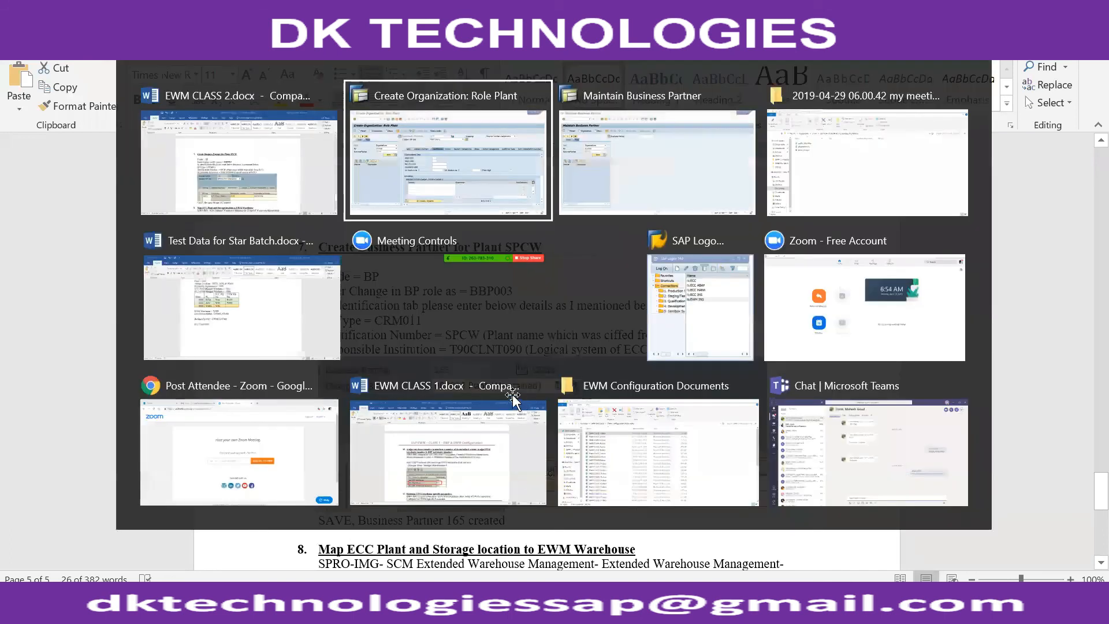
key("alt+Tab")
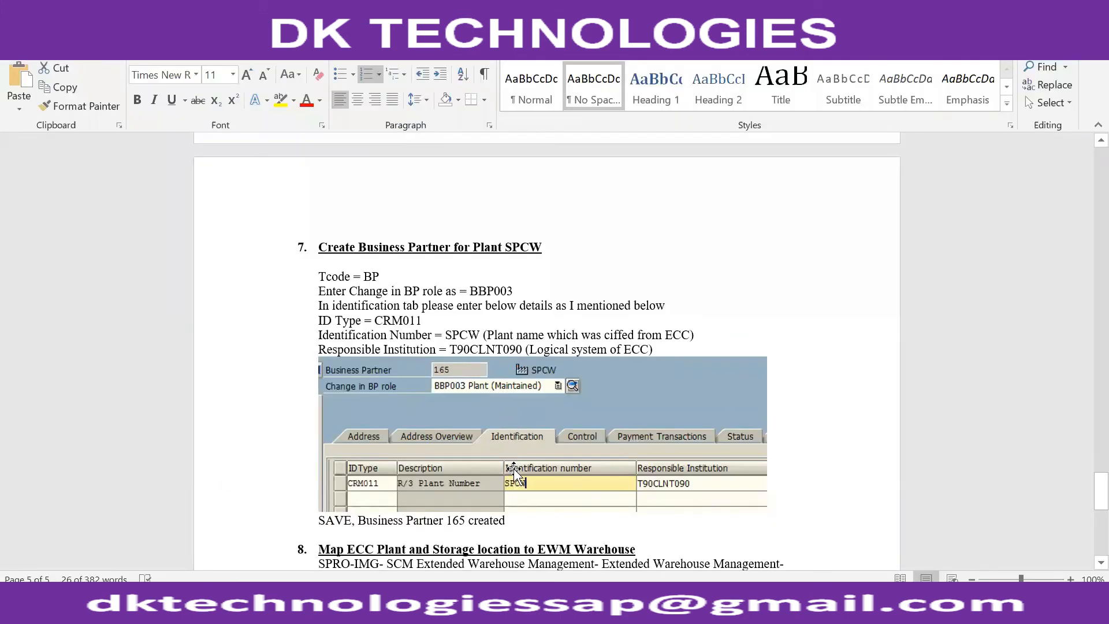
key("alt+Tab")
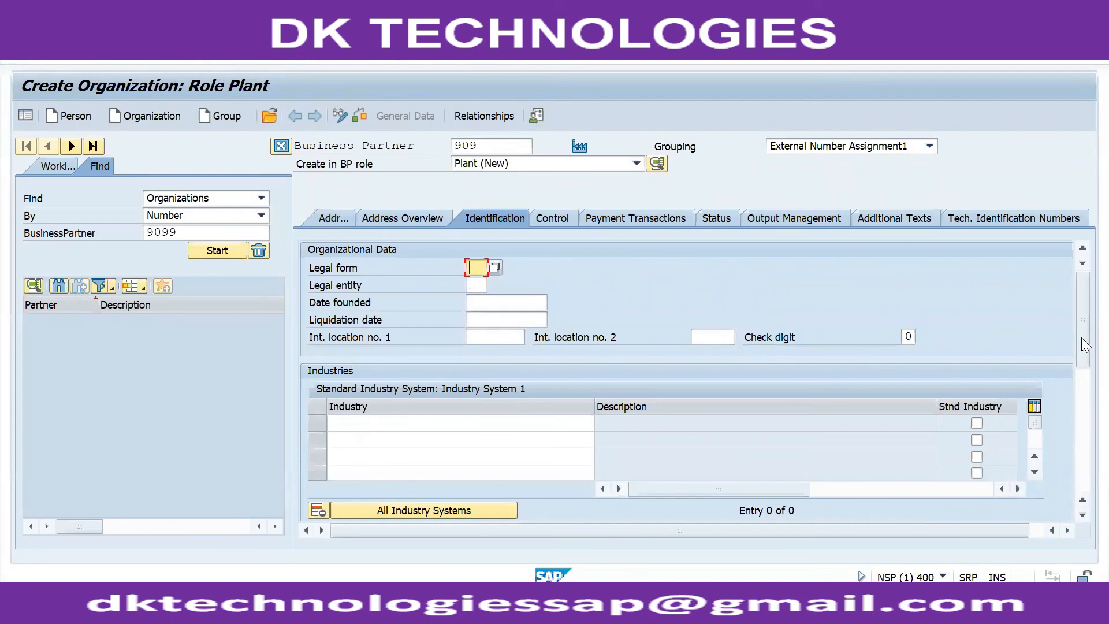
left_click_drag(1081, 343, 1082, 430)
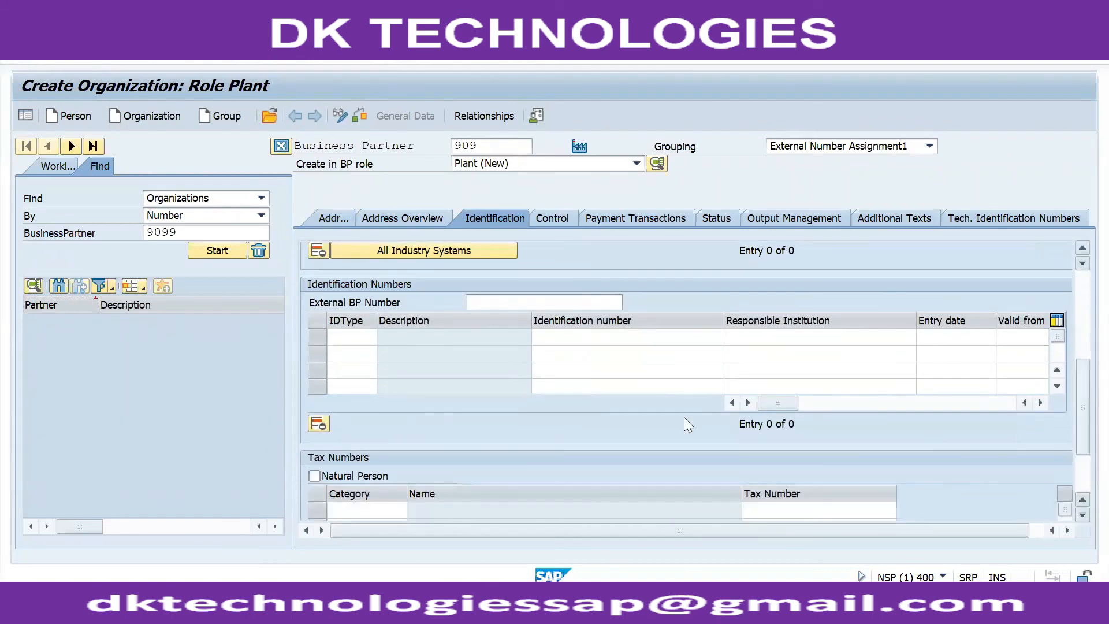
left_click(347, 335)
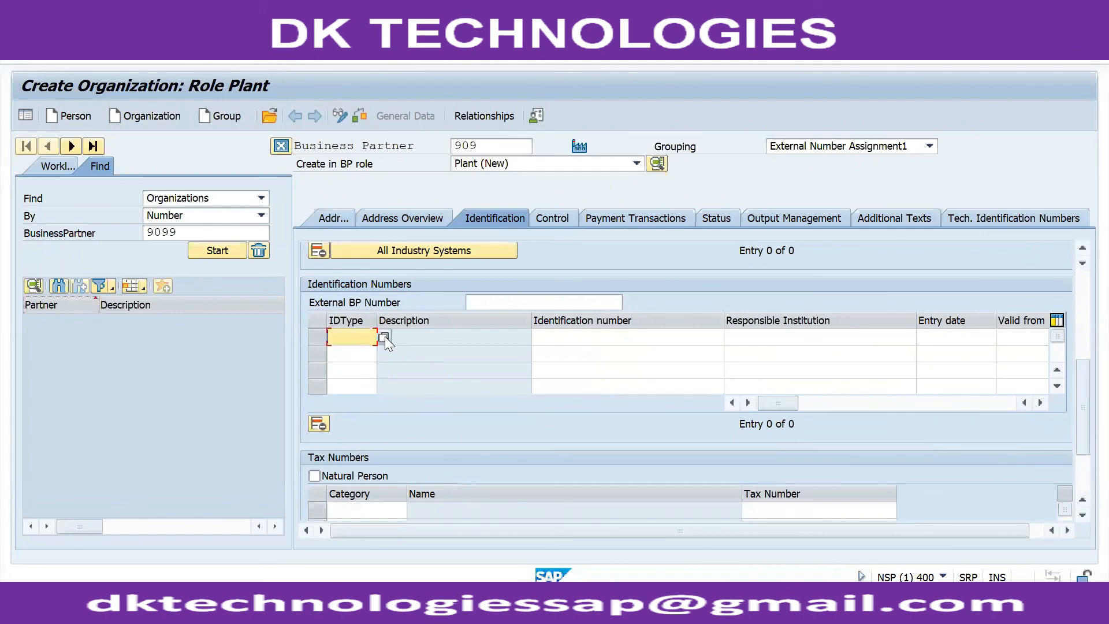